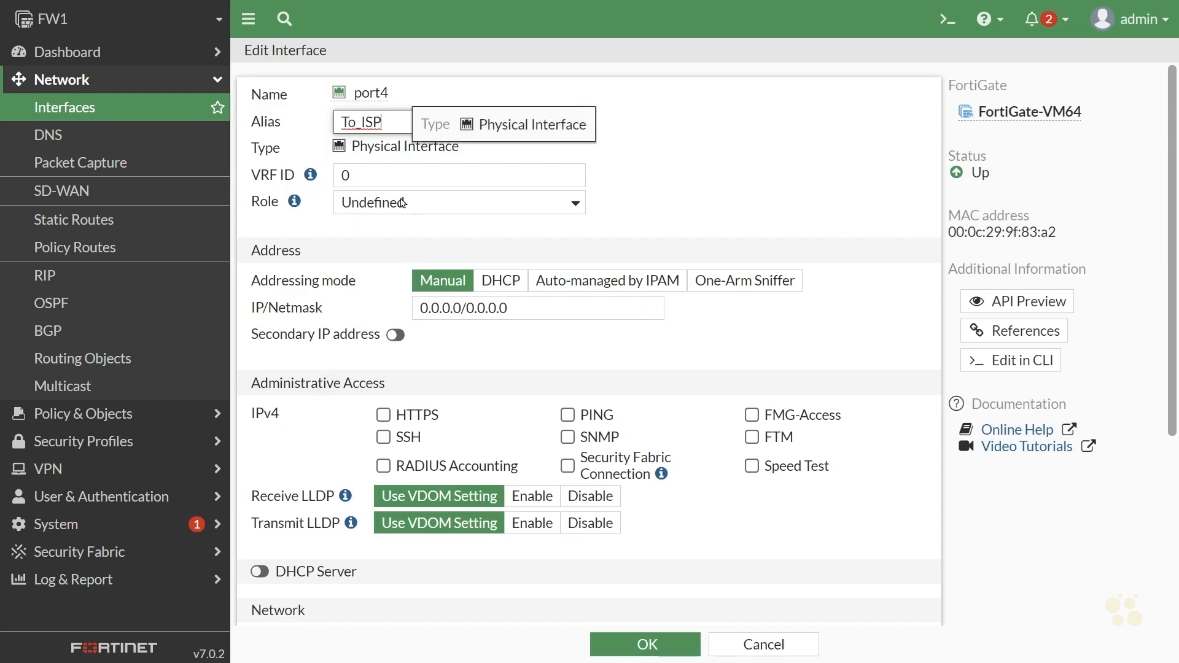
# Step: Set port4's IP/netmask to 23.1.2.71/24, allow PING administrative access over IPv4, and save the interface
pyautogui.moveTo(519, 309); pyautogui.dragTo(383, 314)
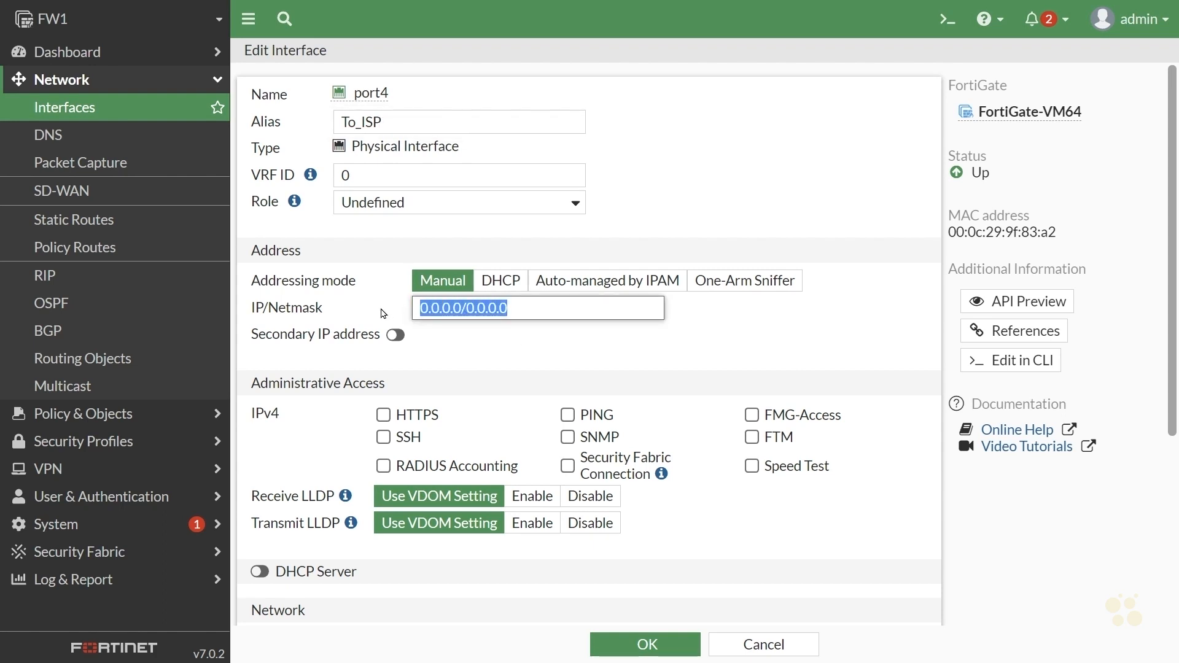
pyautogui.write('23.1.2.')
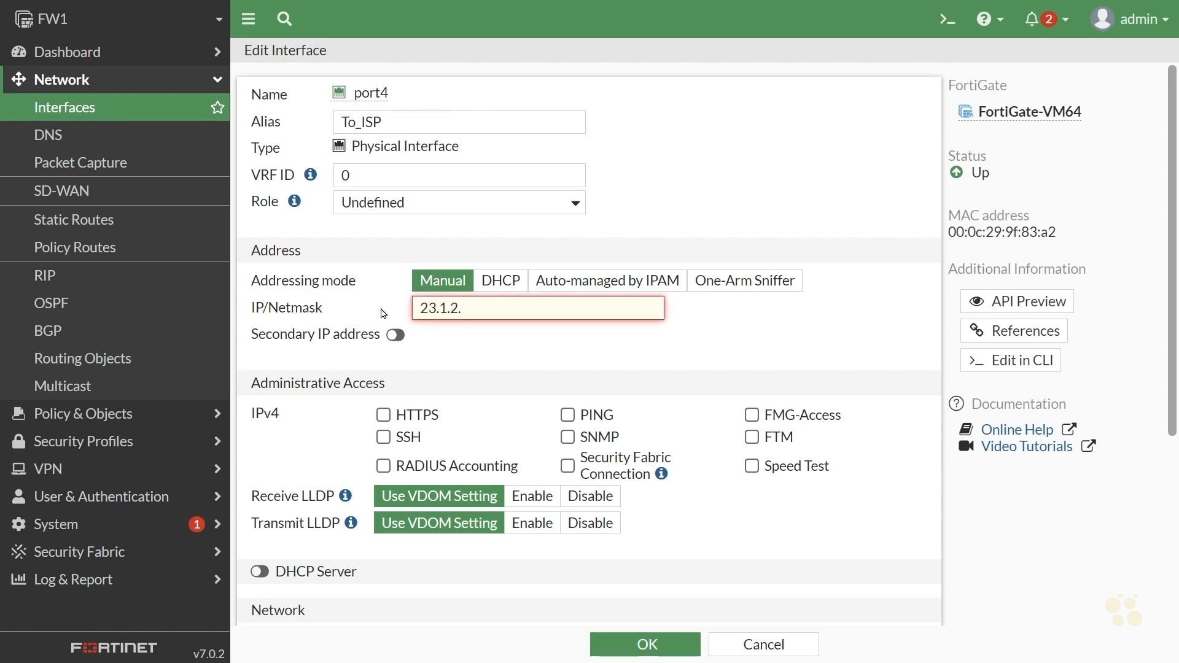
pyautogui.write('71/24')
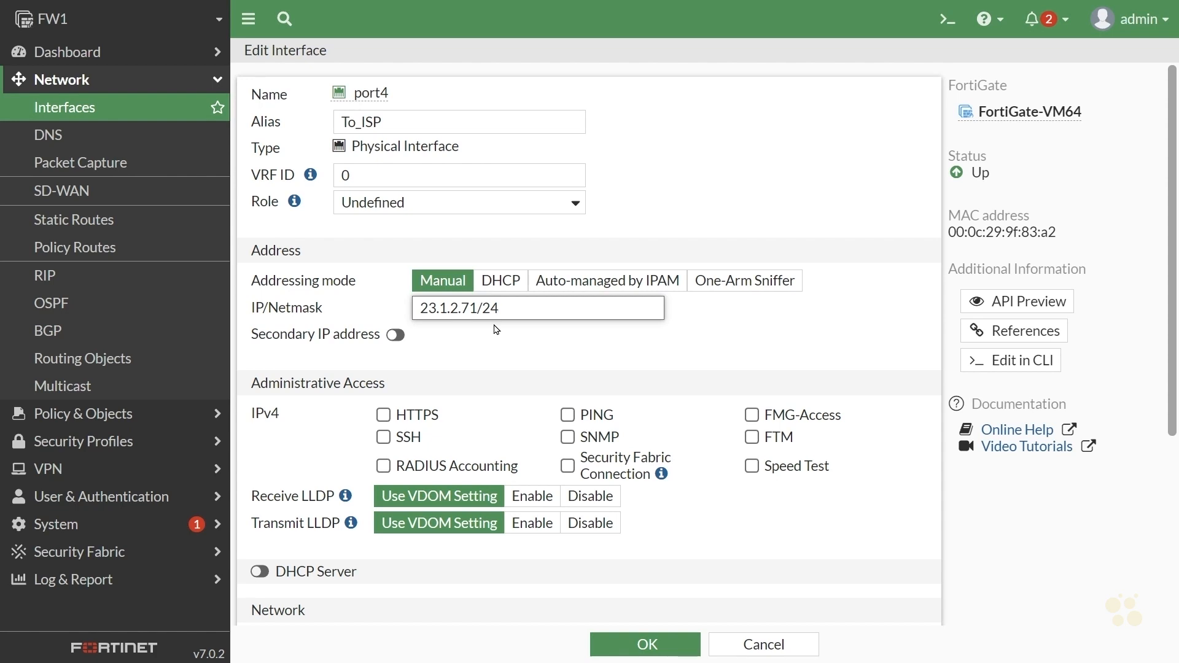
pyautogui.press('Tab')
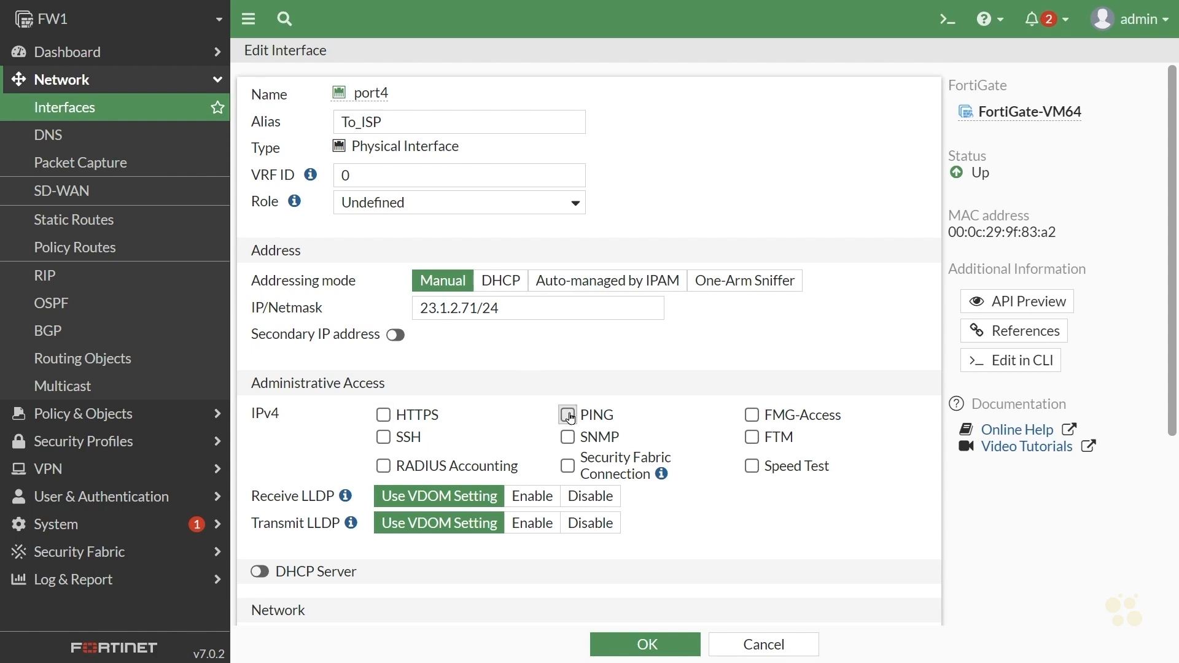
pyautogui.press('space')
pyautogui.click(655, 647)
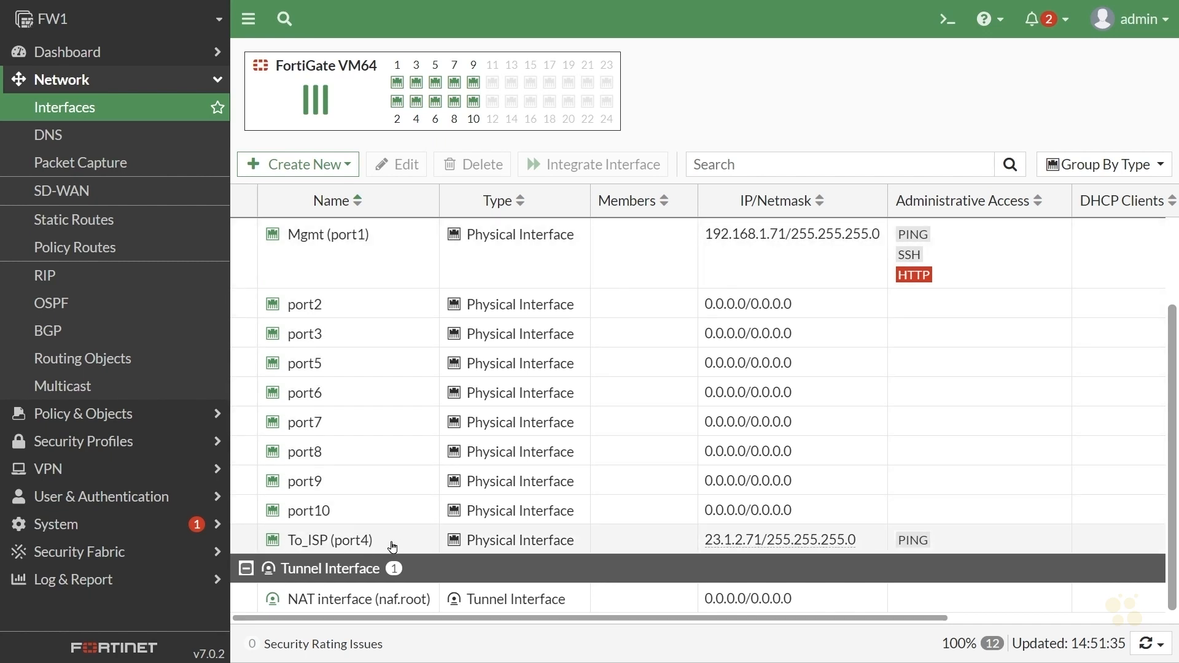
# Step: Reopen the To_ISP (port4) interface and examine its alias, IP and allowaccess settings in its CLI configuration
pyautogui.doubleClick(393, 547)
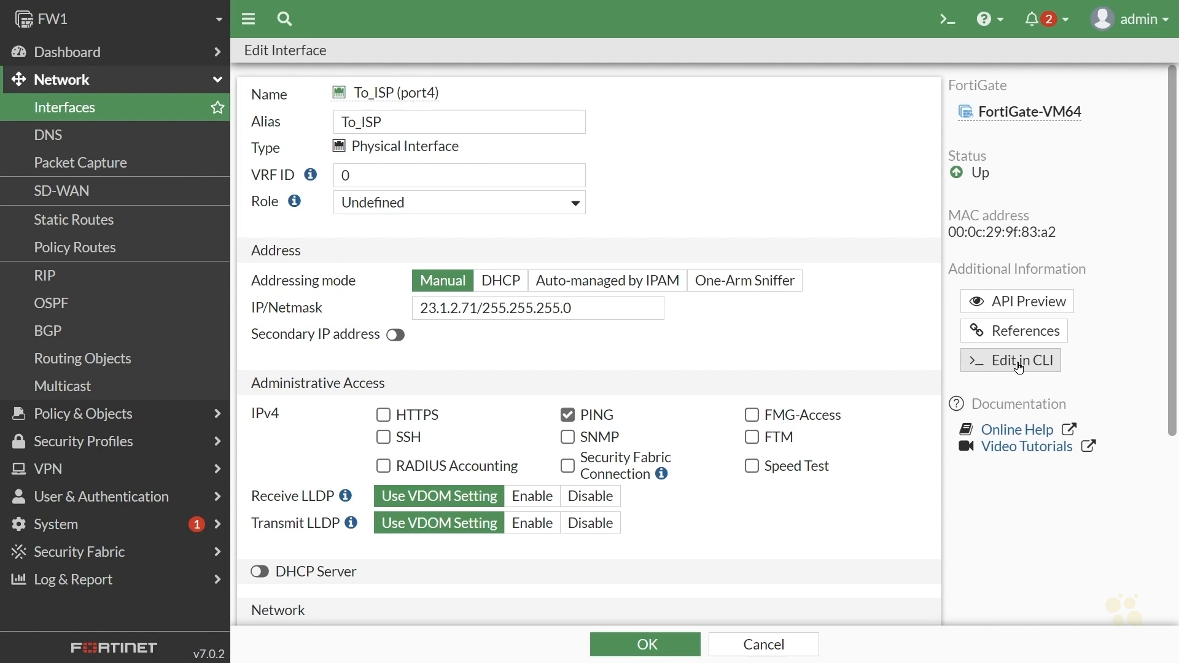
pyautogui.click(948, 20)
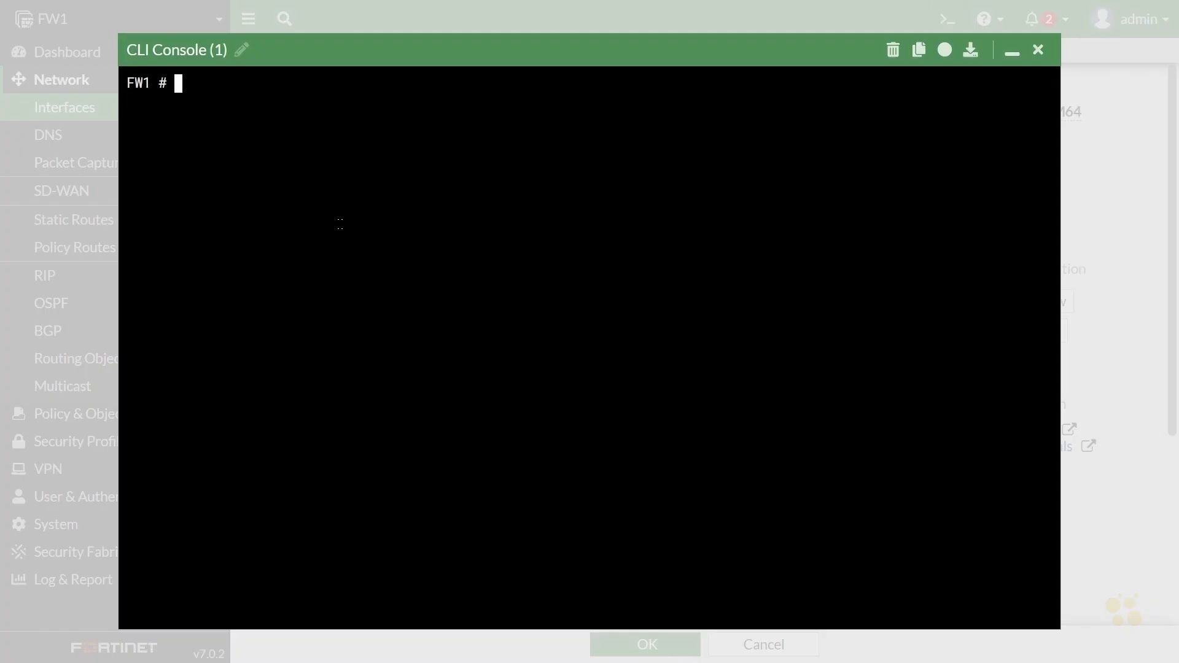
pyautogui.click(1038, 49)
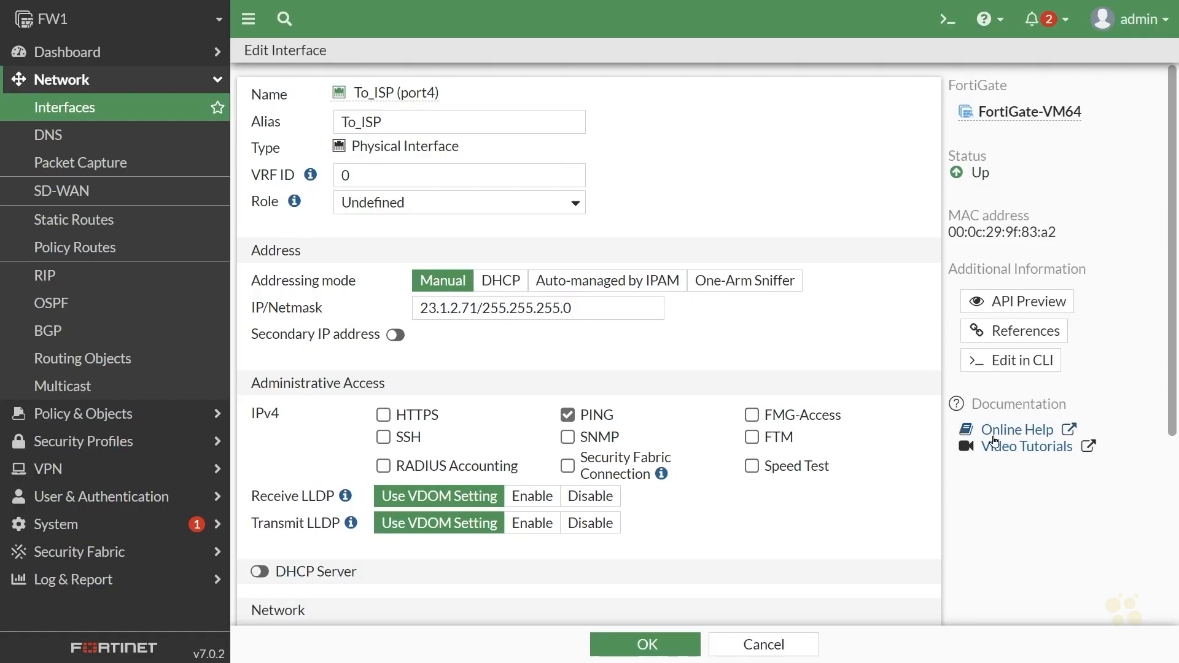
pyautogui.click(1016, 363)
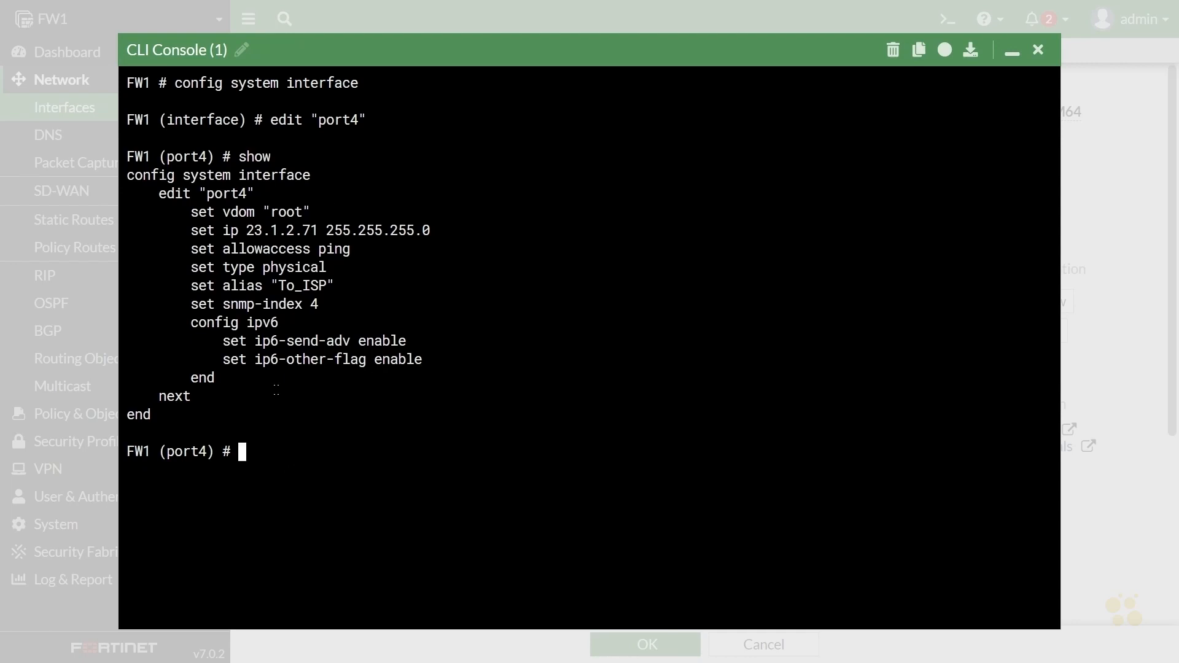
pyautogui.moveTo(279, 286); pyautogui.dragTo(326, 287)
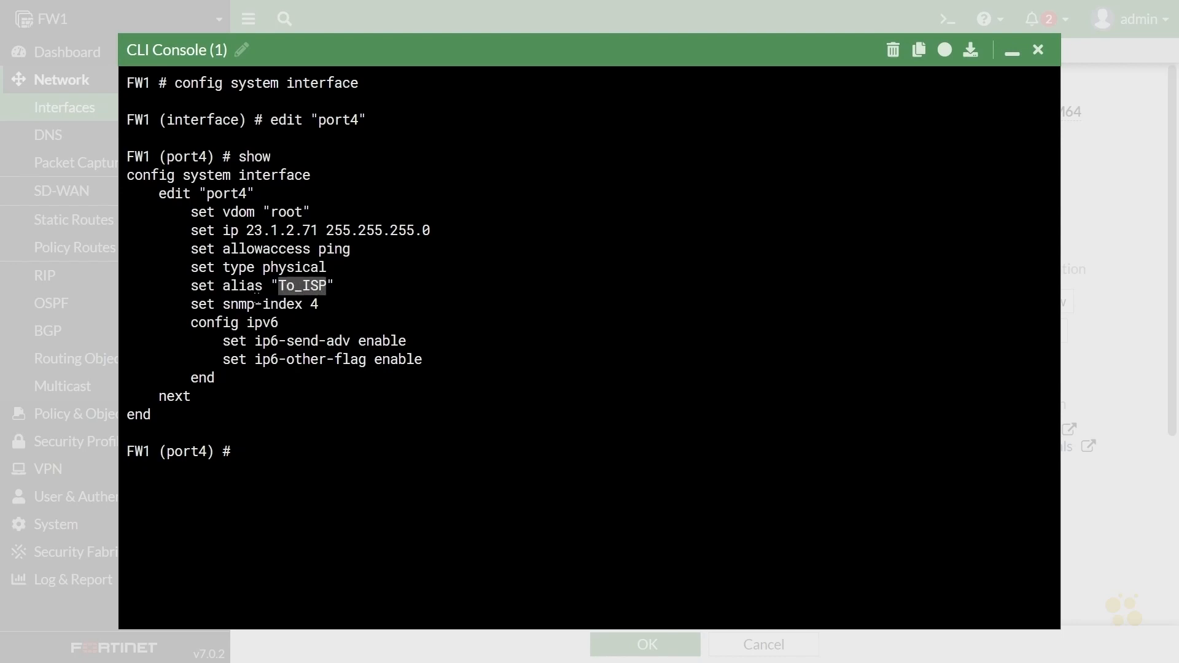
pyautogui.moveTo(184, 230); pyautogui.dragTo(439, 230)
pyautogui.moveTo(190, 250); pyautogui.dragTo(358, 250)
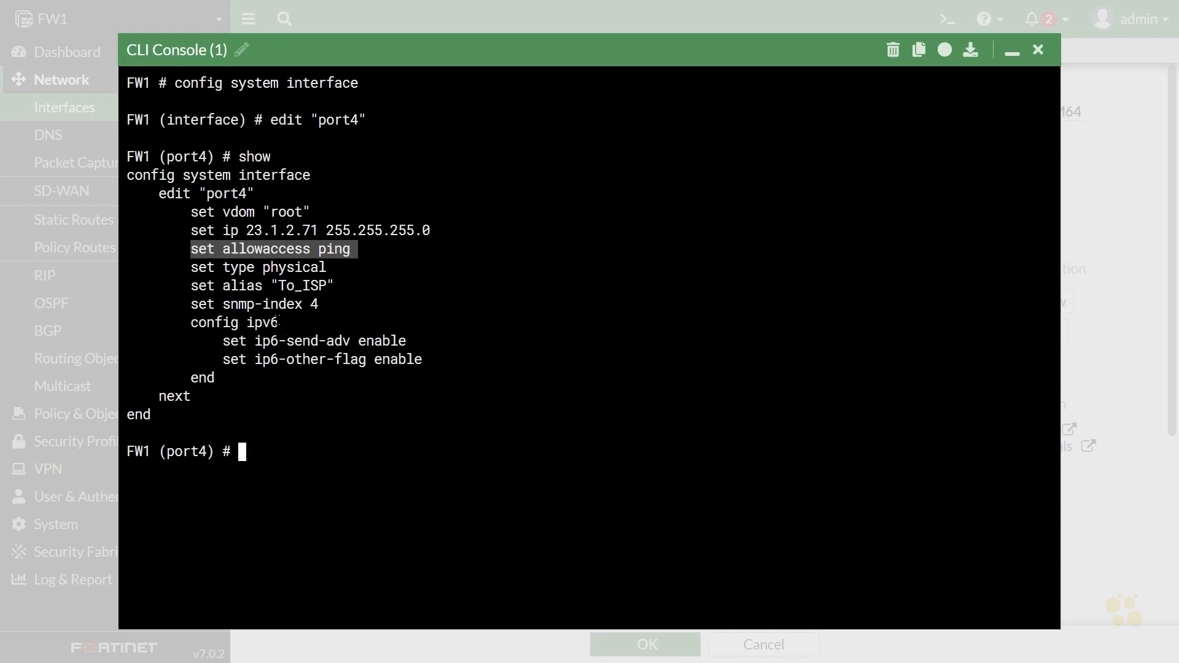
pyautogui.click(1038, 51)
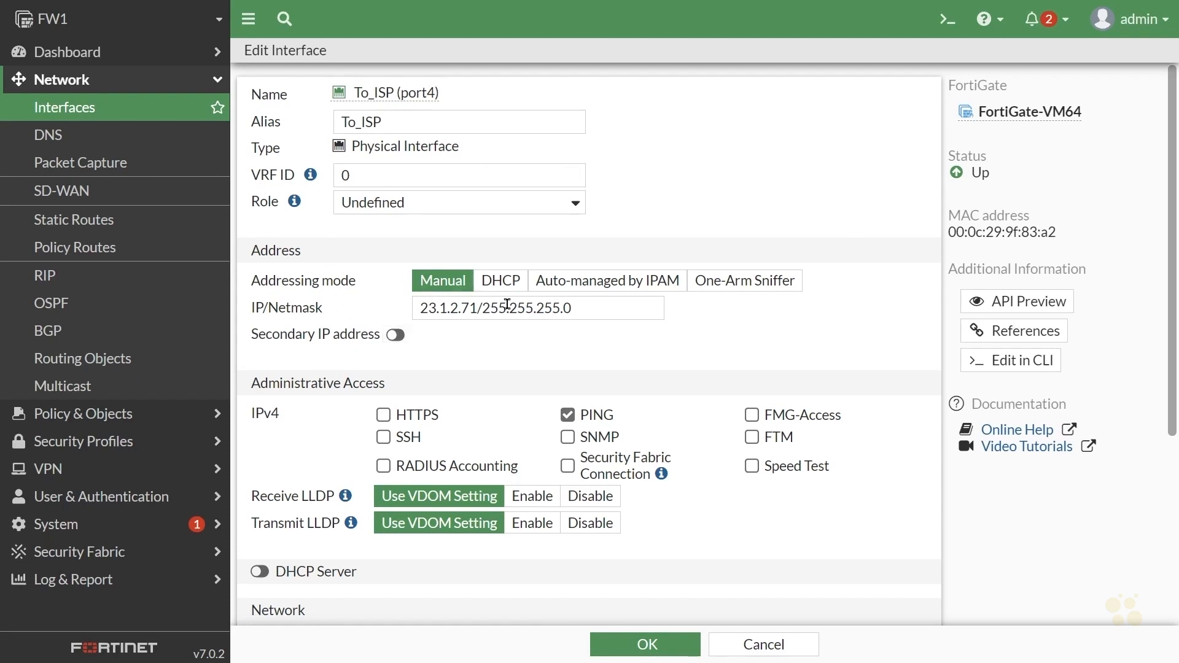
pyautogui.click(641, 650)
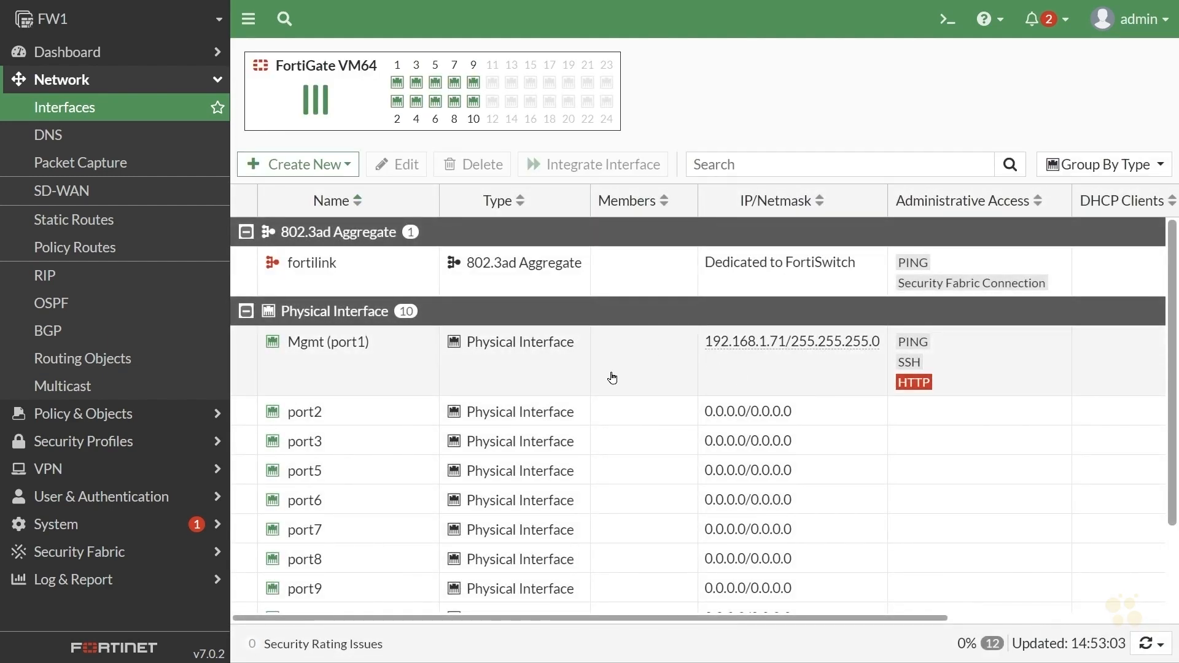
# Step: Enable the IPv6 core feature in the system's Feature Visibility settings and apply the change
pyautogui.click(67, 526)
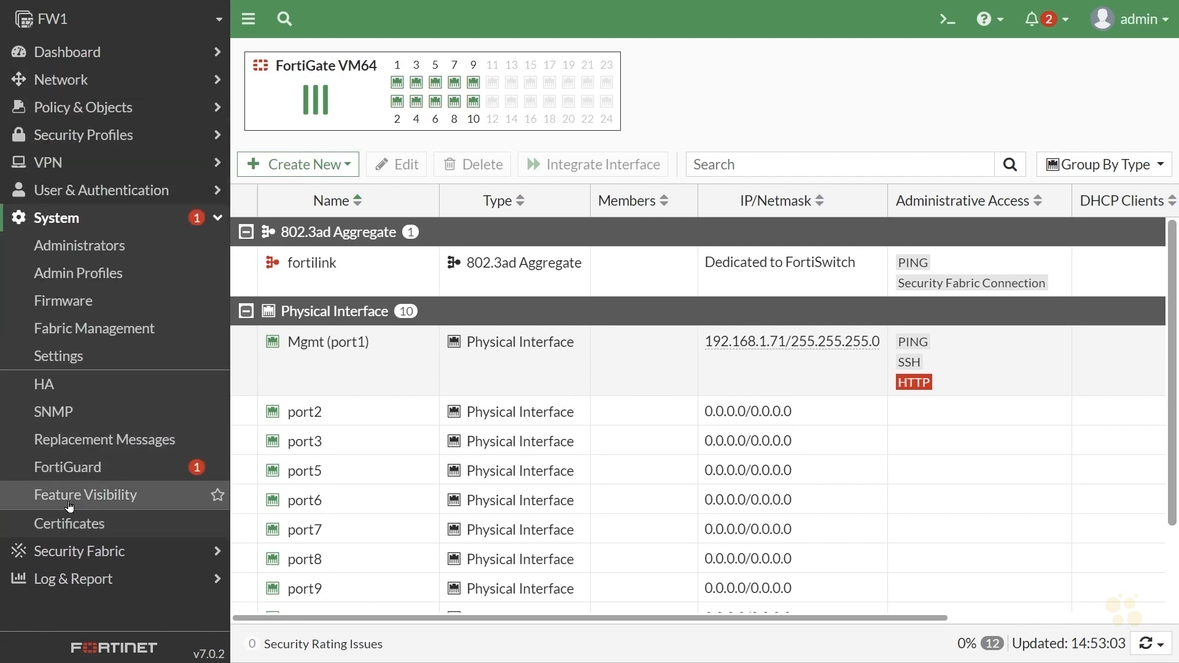
pyautogui.click(96, 497)
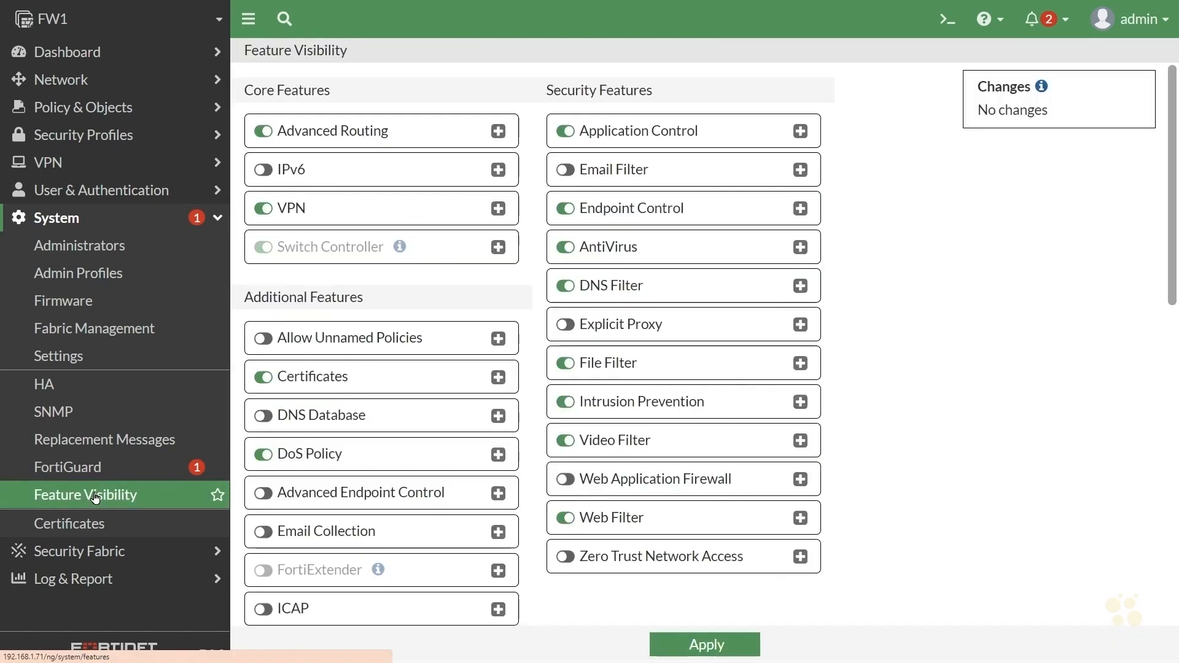
pyautogui.click(270, 171)
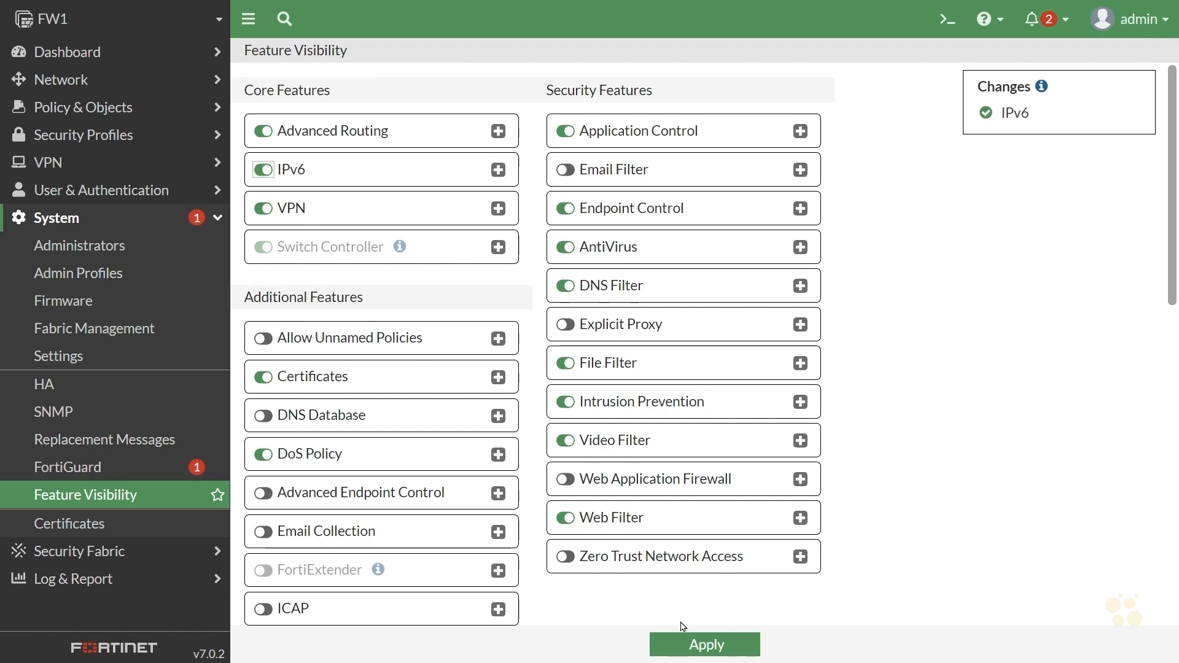
pyautogui.click(704, 645)
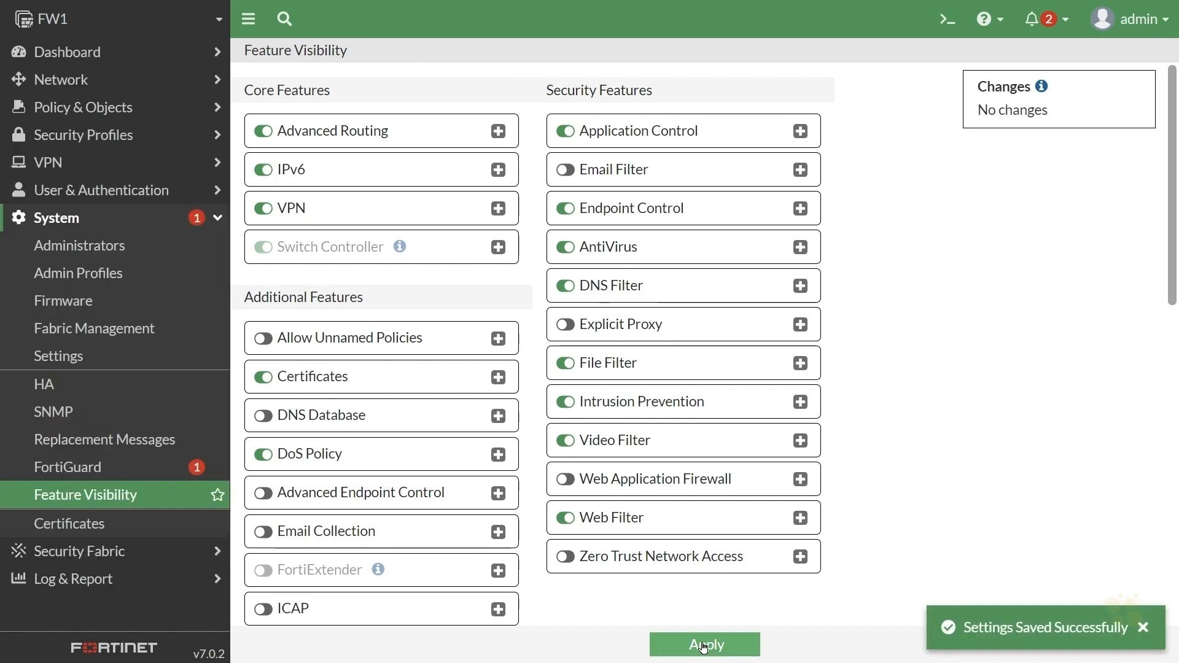
# Step: Open the To_ISP (port4) interface settings to examine the IPv6 addressing and administrative access options
pyautogui.click(86, 85)
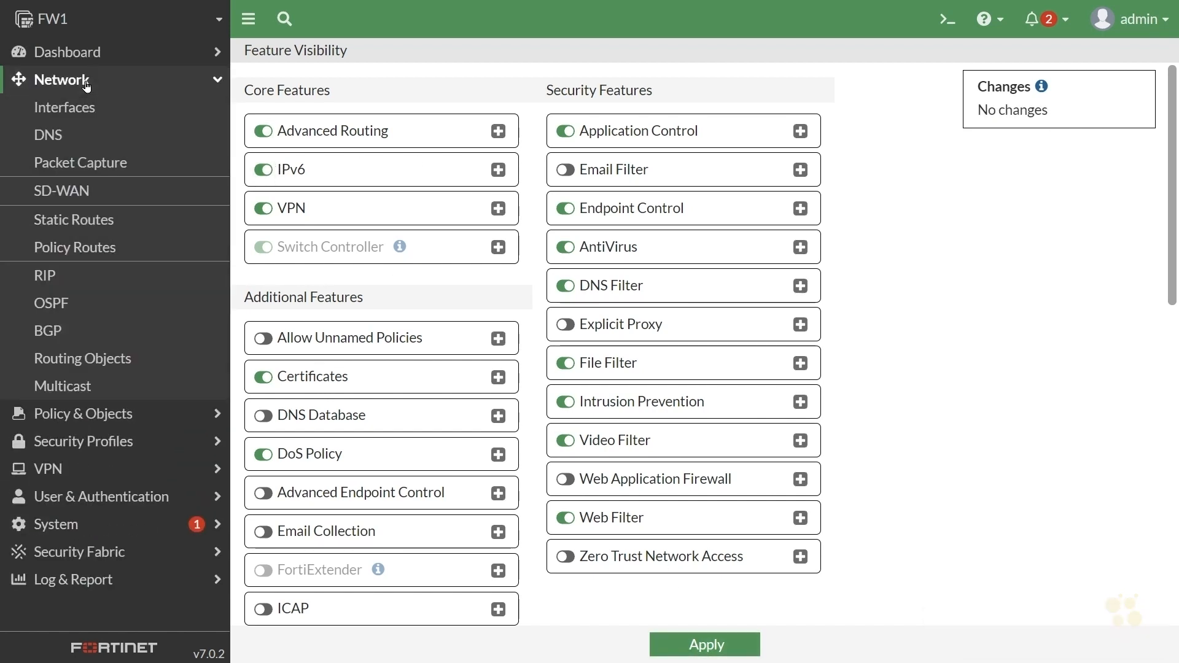
pyautogui.click(66, 107)
pyautogui.scroll(-2, 404, 535)
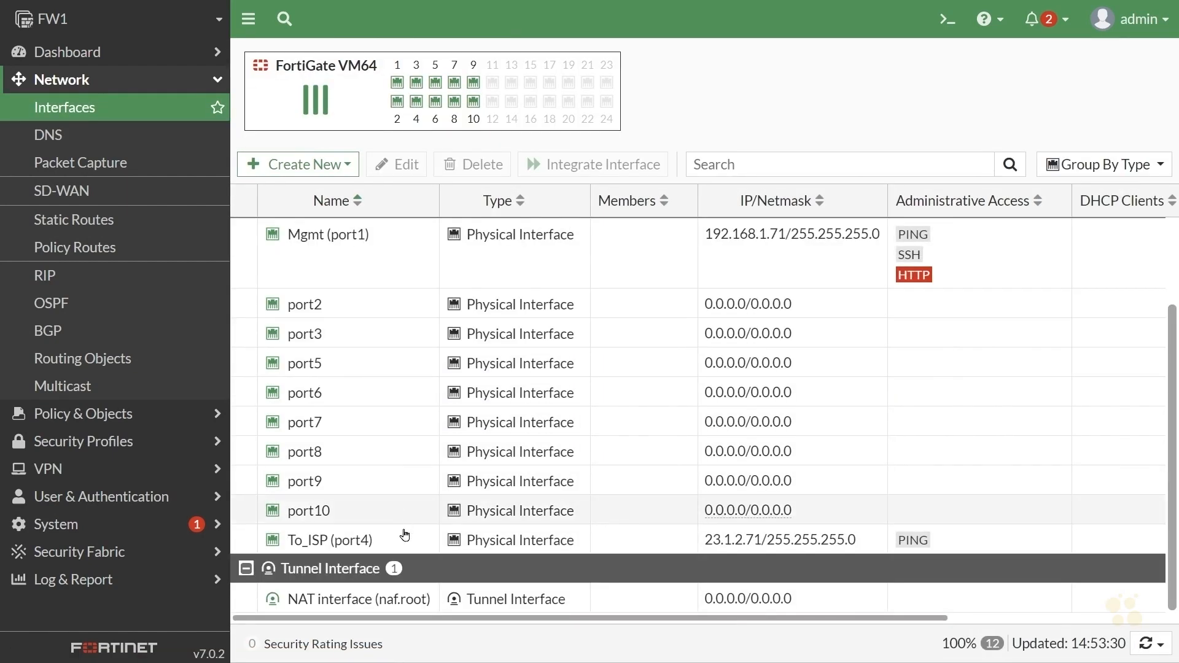
pyautogui.doubleClick(397, 544)
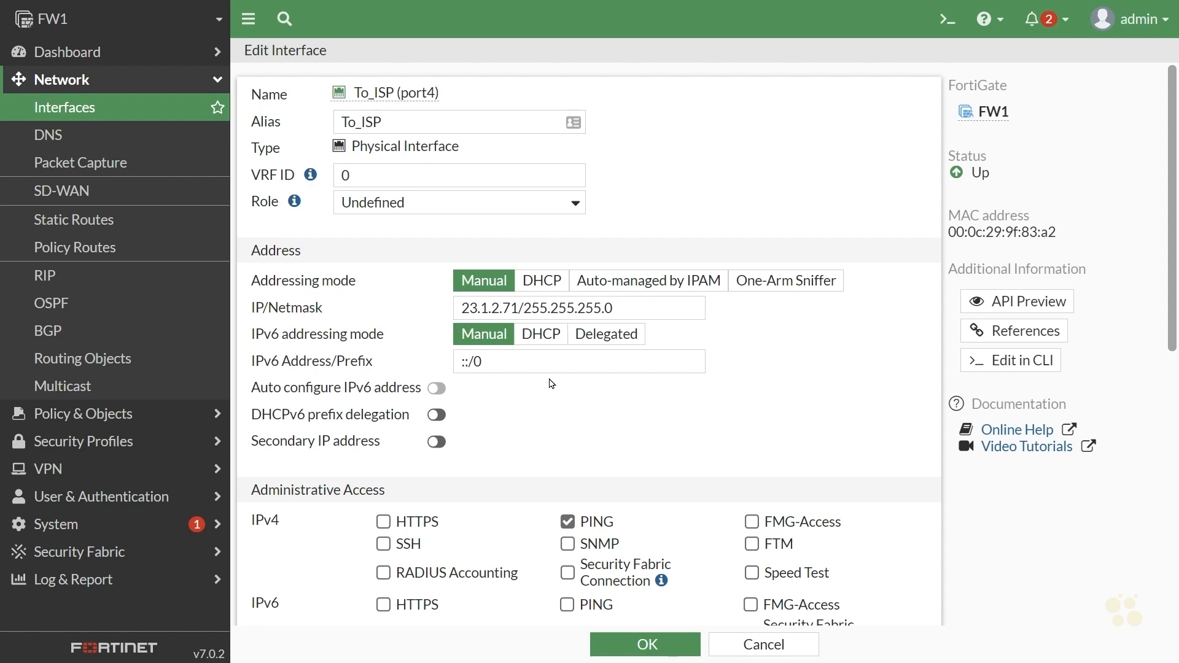
# Step: Disable the IPv6 core feature again in Feature Visibility and apply the change
pyautogui.click(80, 525)
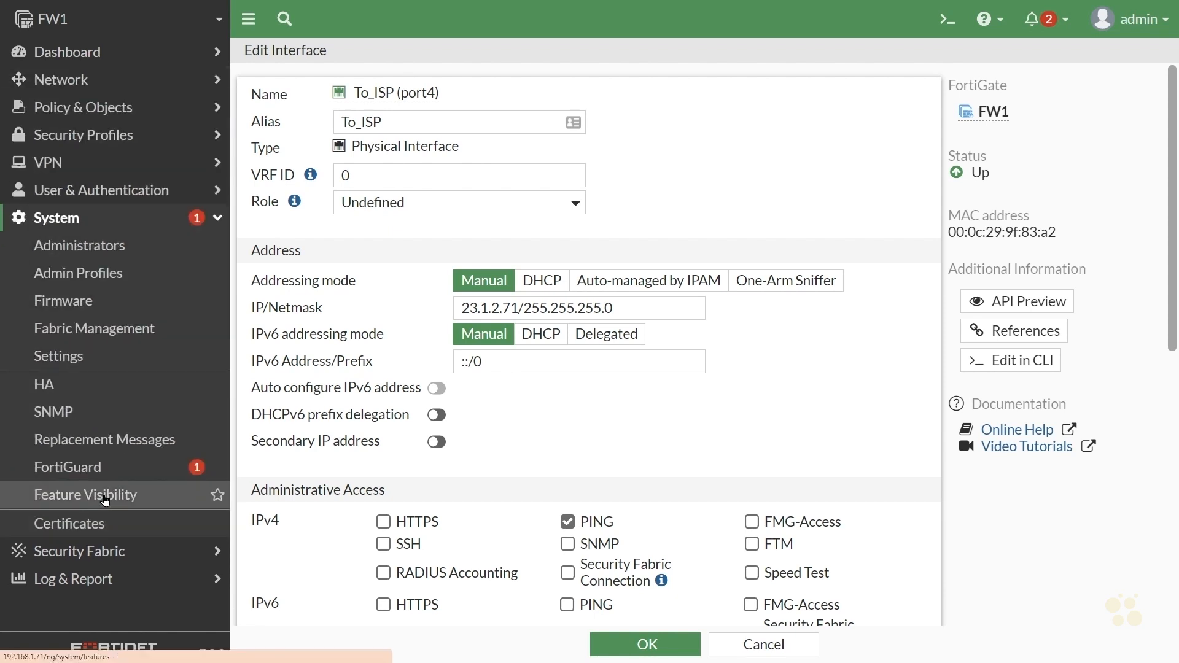
pyautogui.click(105, 497)
pyautogui.click(263, 174)
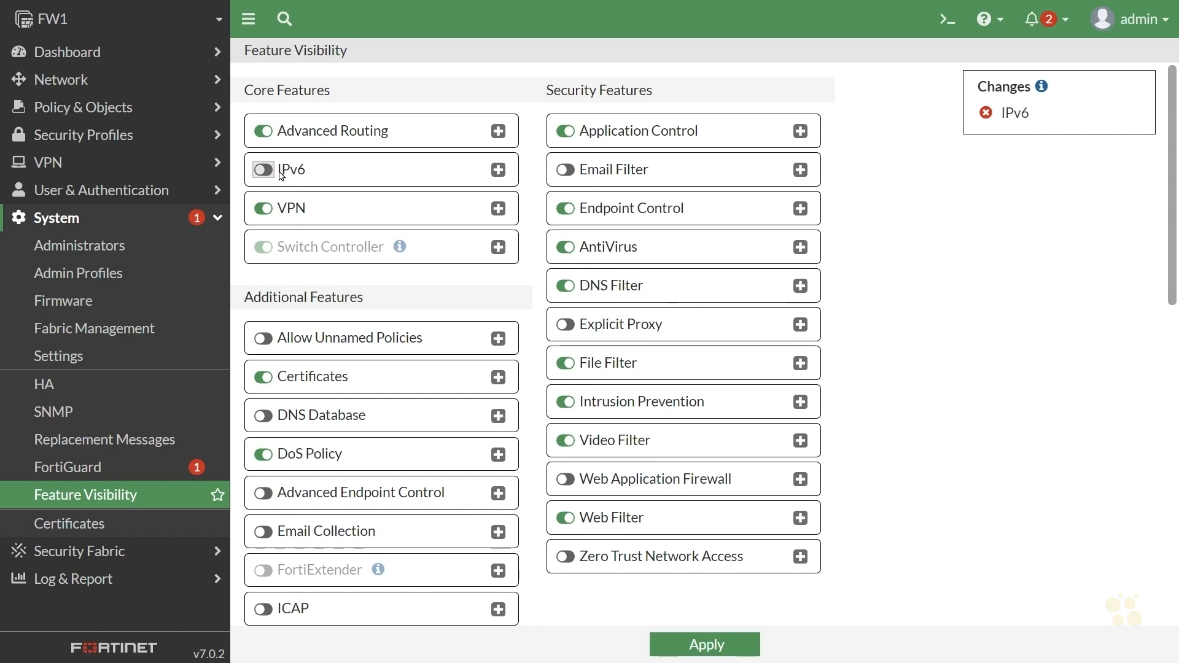
pyautogui.click(707, 645)
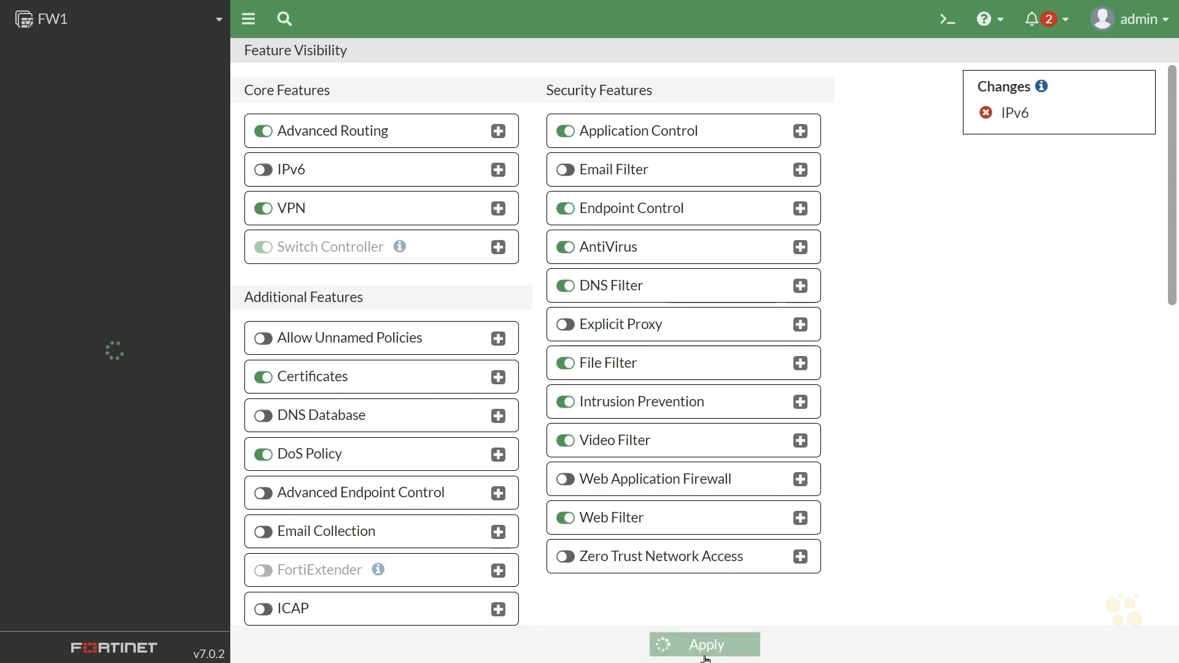
# Step: Check the To_ISP (port4) interface's address and administrative access settings, then return to the interface list
pyautogui.click(71, 80)
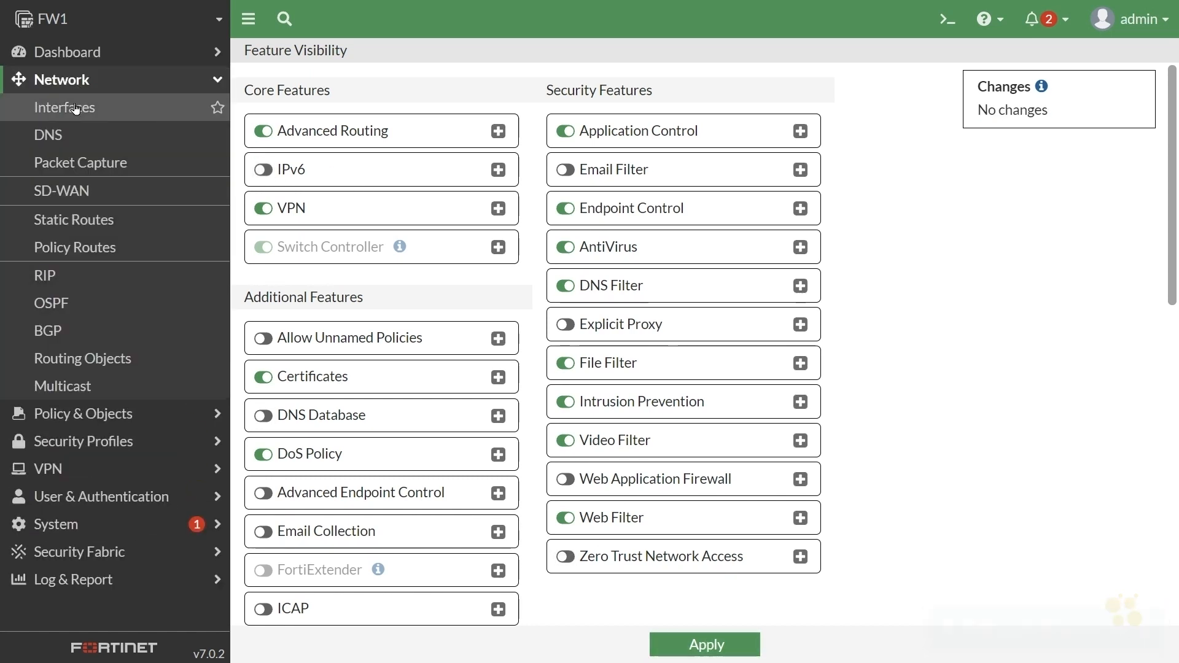
pyautogui.click(75, 108)
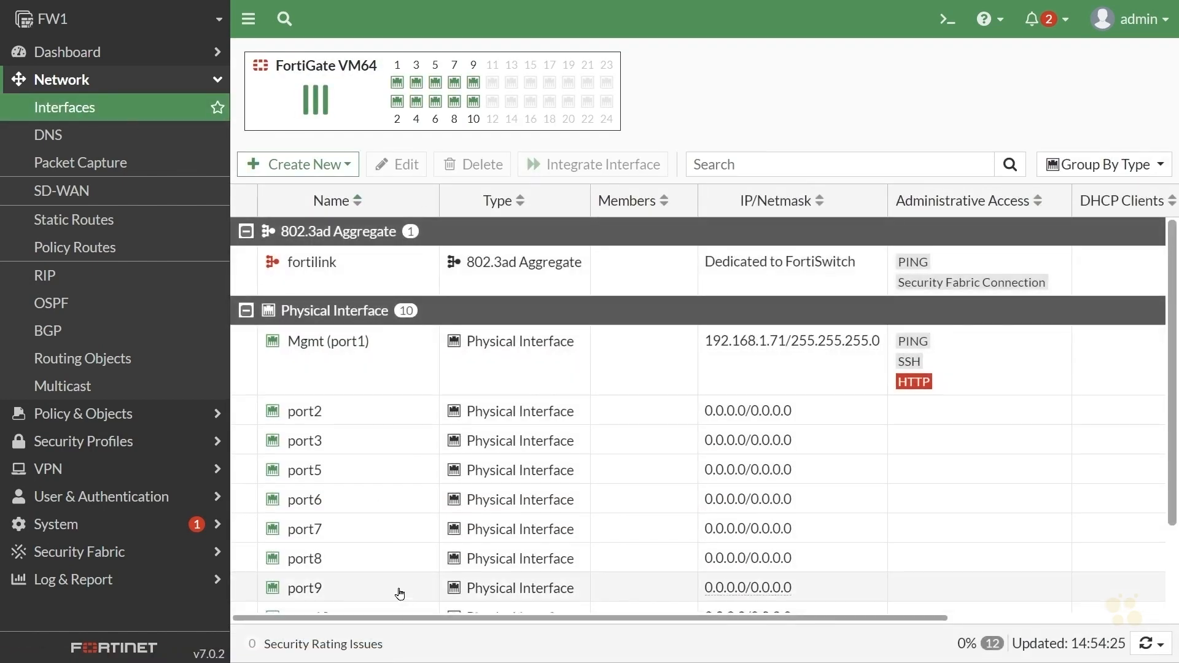
pyautogui.scroll(-2, 396, 565)
pyautogui.doubleClick(395, 542)
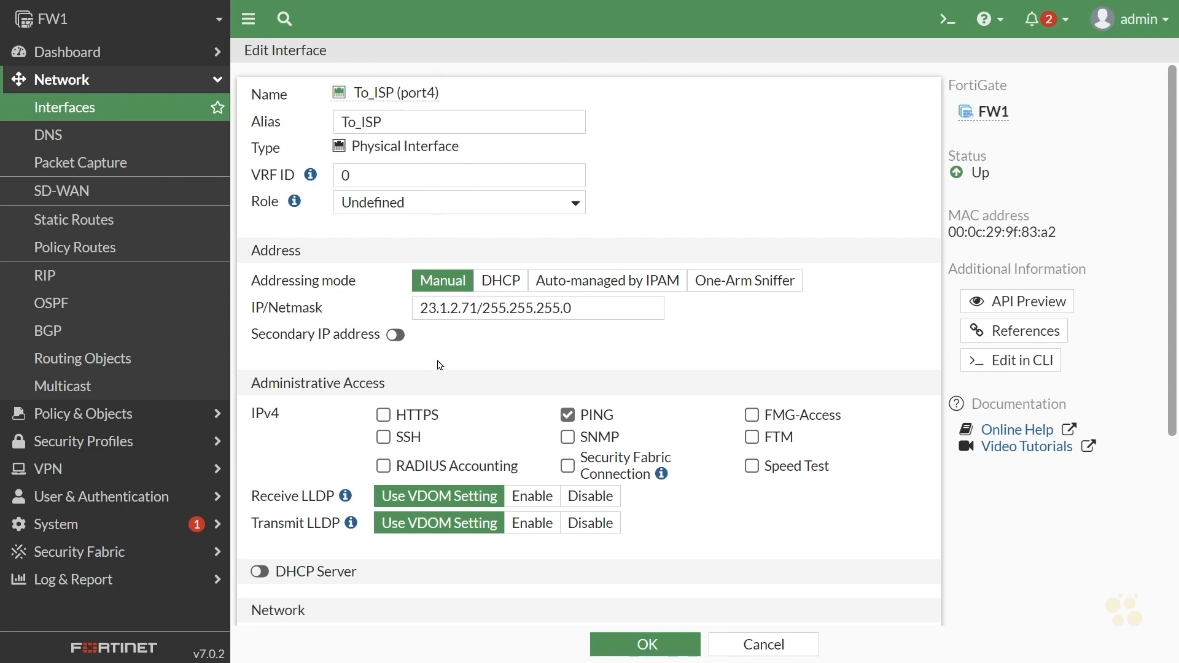
pyautogui.click(86, 105)
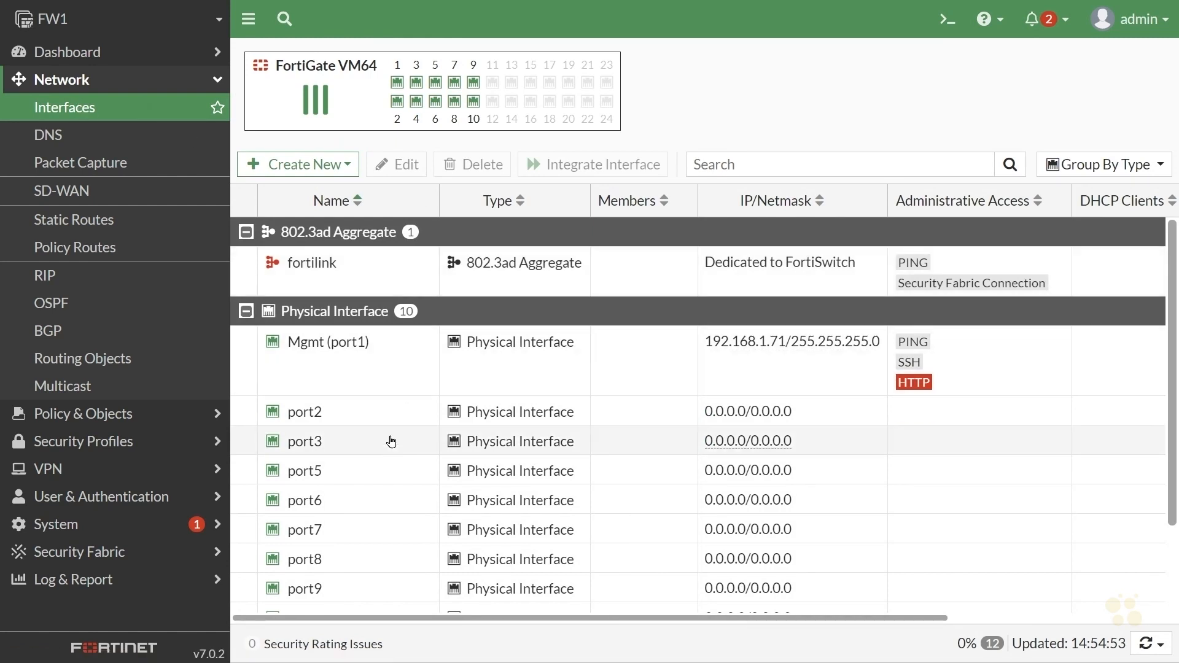
# Step: Open port2 for editing and set its alias to To_Inside
pyautogui.scroll(-2, 392, 488)
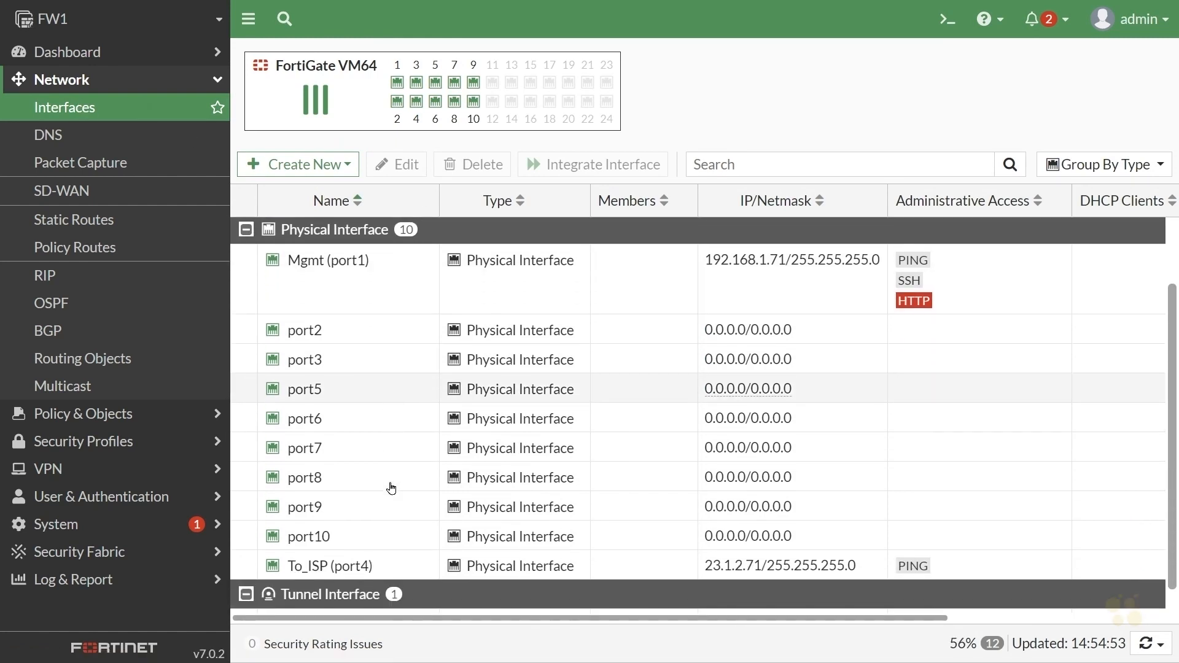
pyautogui.hotkey('alt', 'Tab')
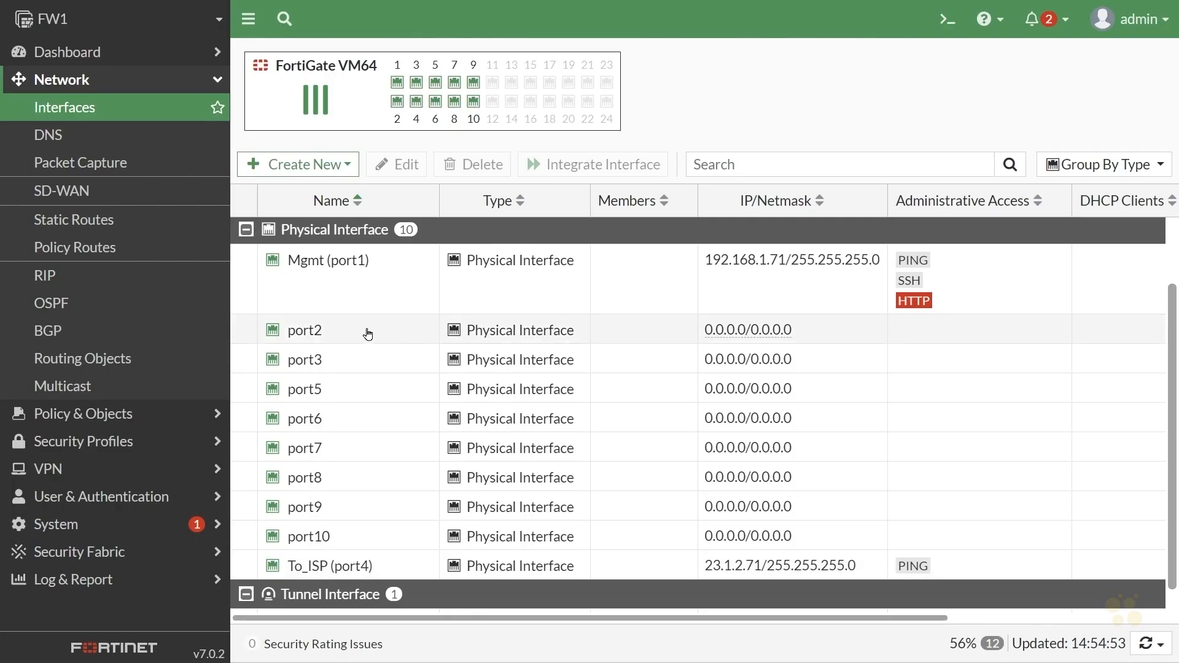
pyautogui.click(368, 334)
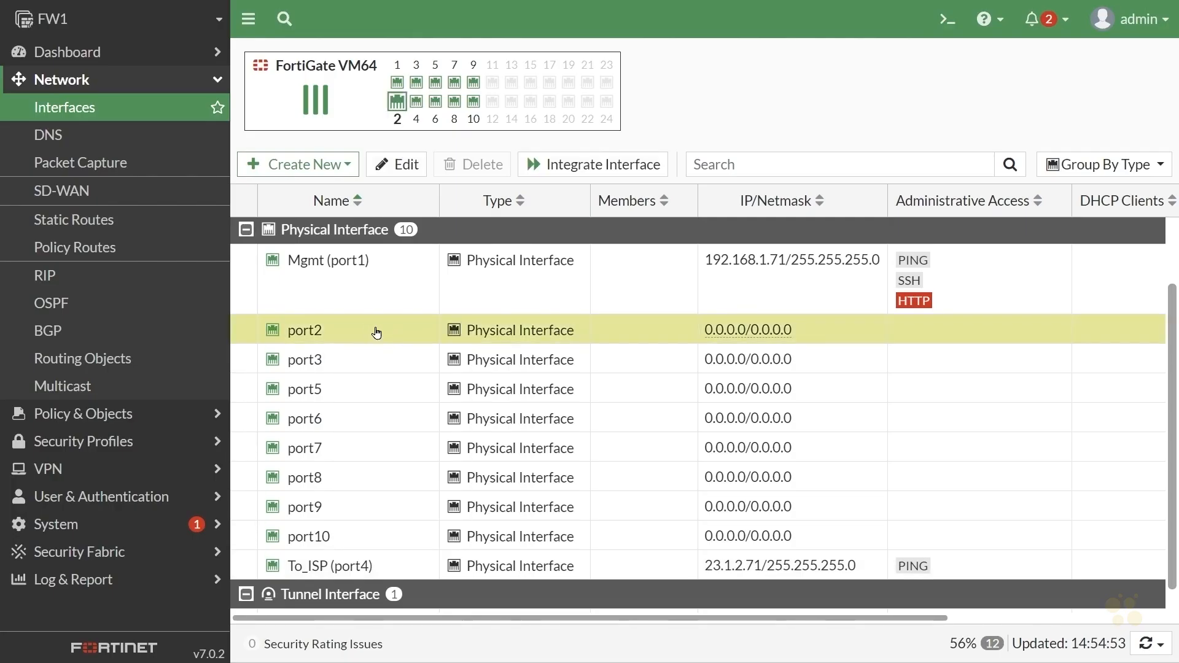
pyautogui.click(406, 167)
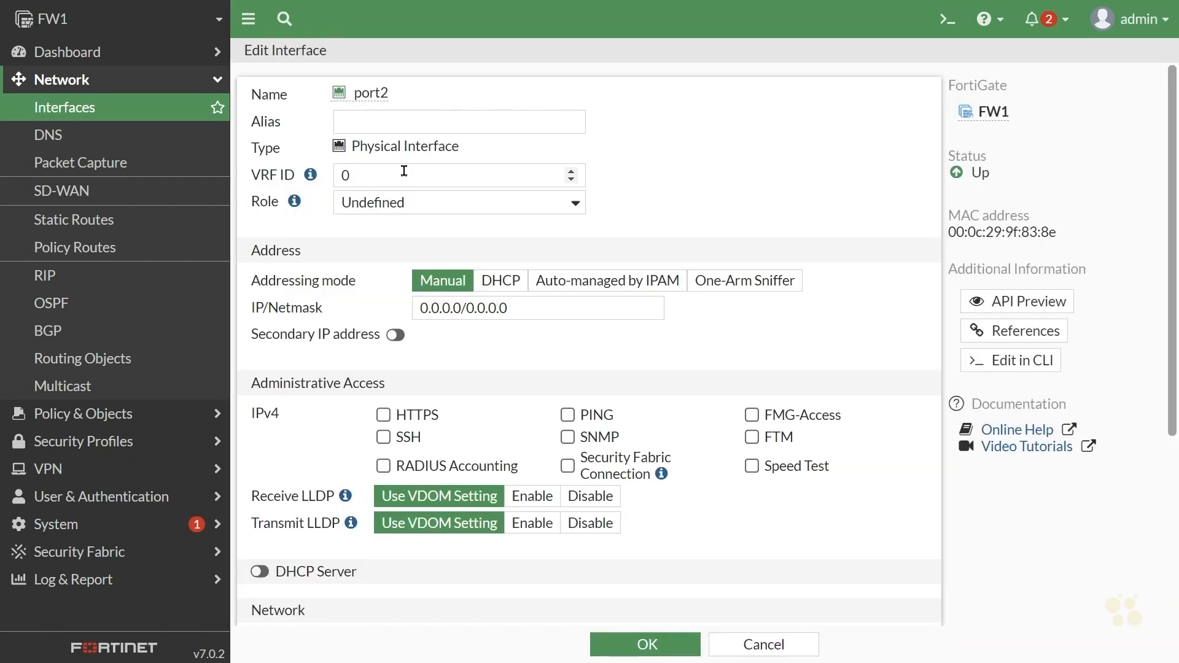
pyautogui.click(378, 117)
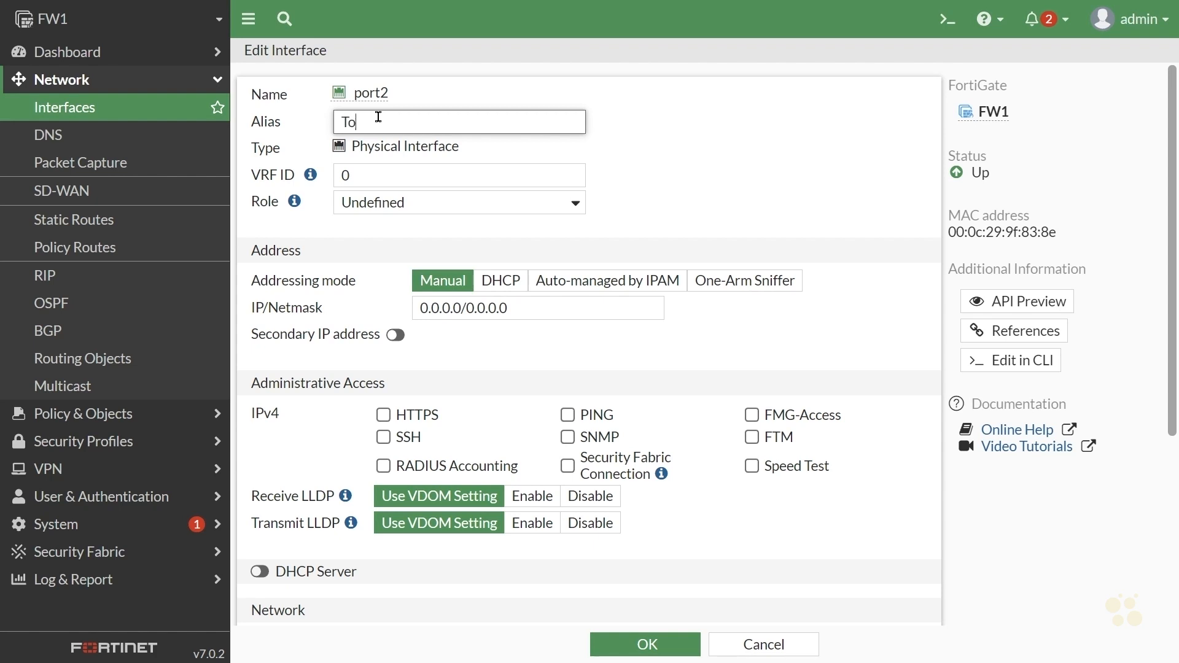
pyautogui.write('To_Inside')
# Step: Set port2's IP/netmask to 10.123.0.71/24, allow PING for administrative access and save the interface
pyautogui.moveTo(513, 309); pyautogui.dragTo(363, 314)
pyautogui.write('10.')
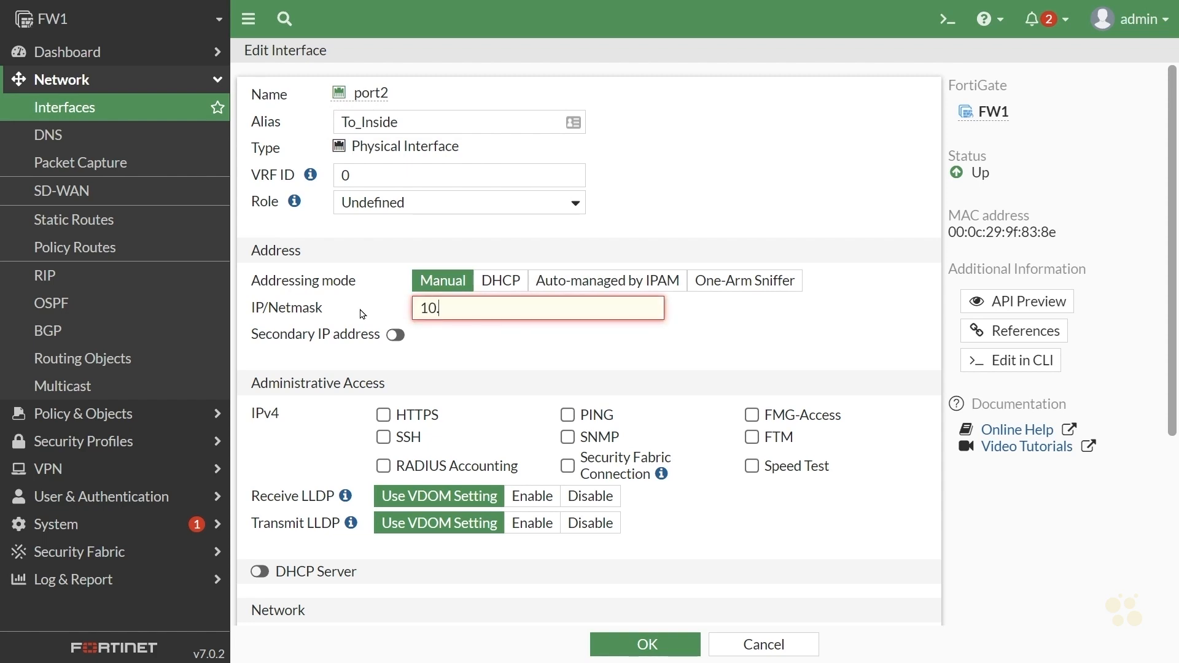
pyautogui.write('123.0.71/24')
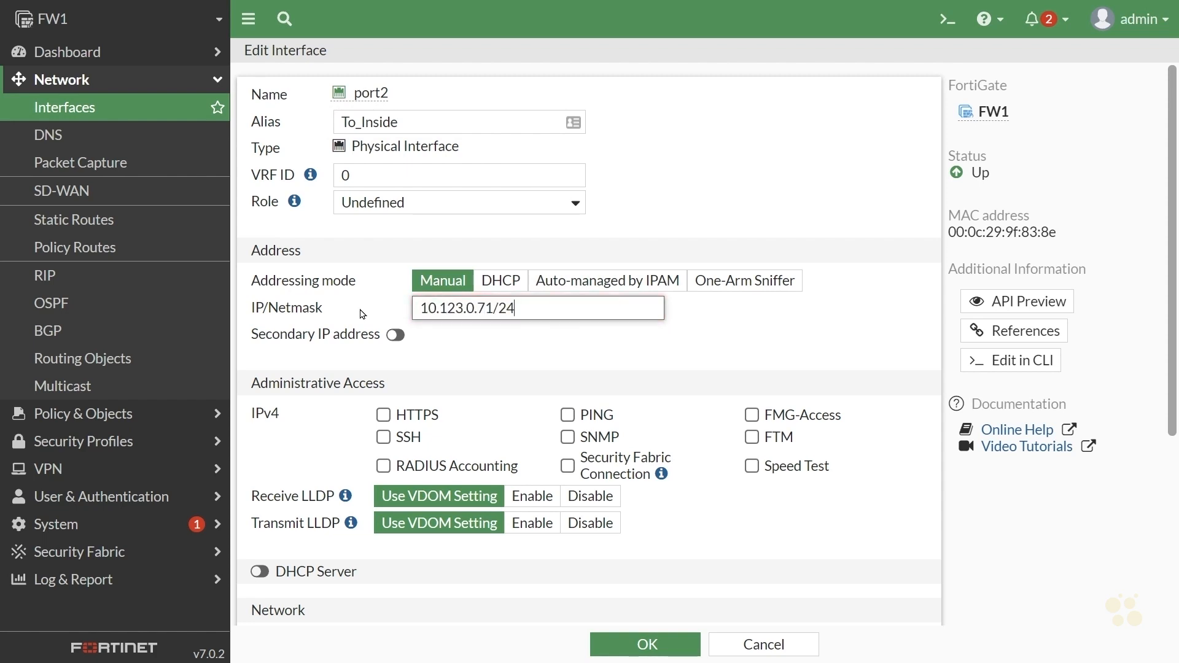
pyautogui.click(566, 415)
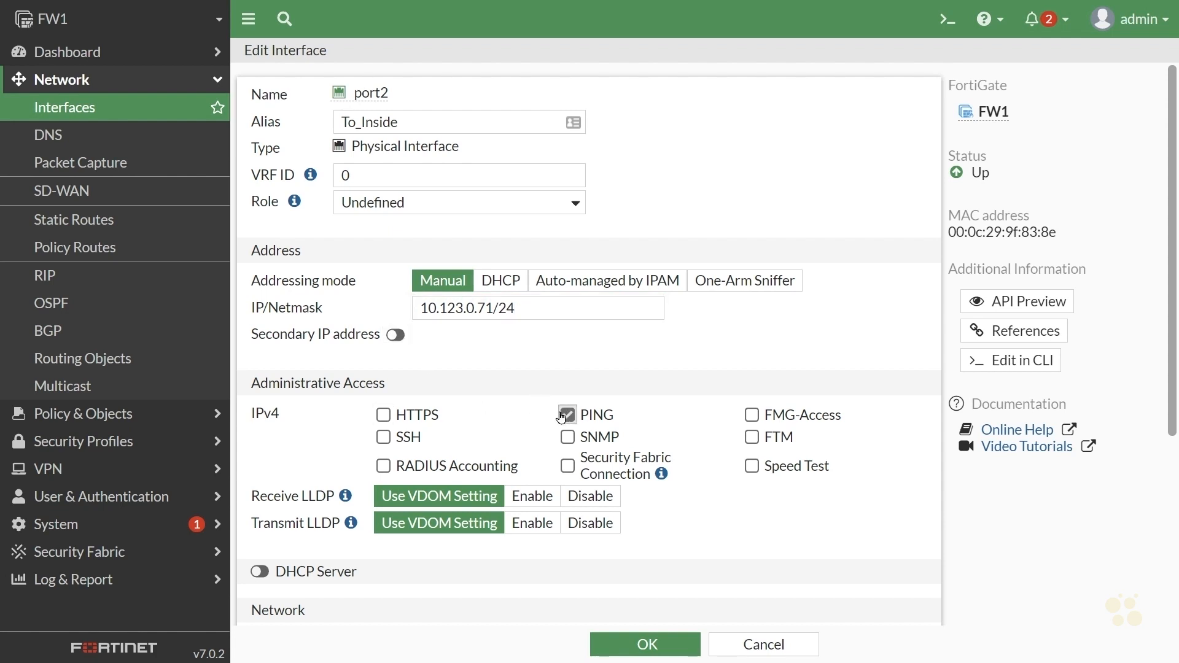
pyautogui.click(655, 644)
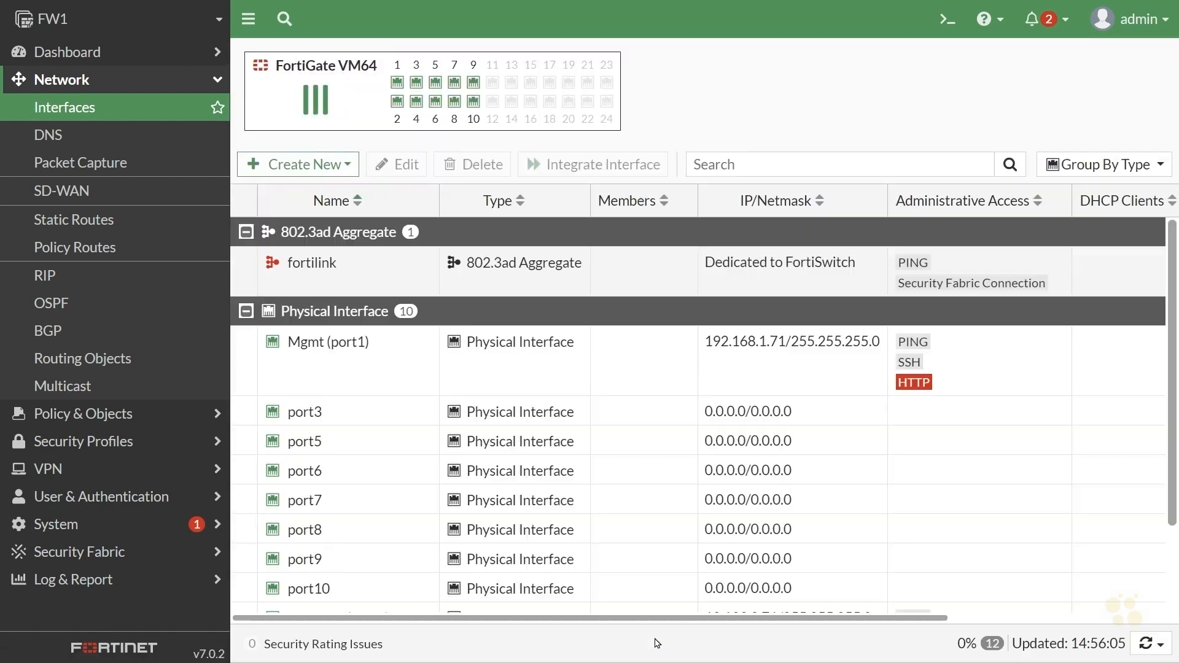
# Step: Edit port3 to use the alias DMZ and the IP/netmask 172.16.1.71/24, and save the interface
pyautogui.click(379, 416)
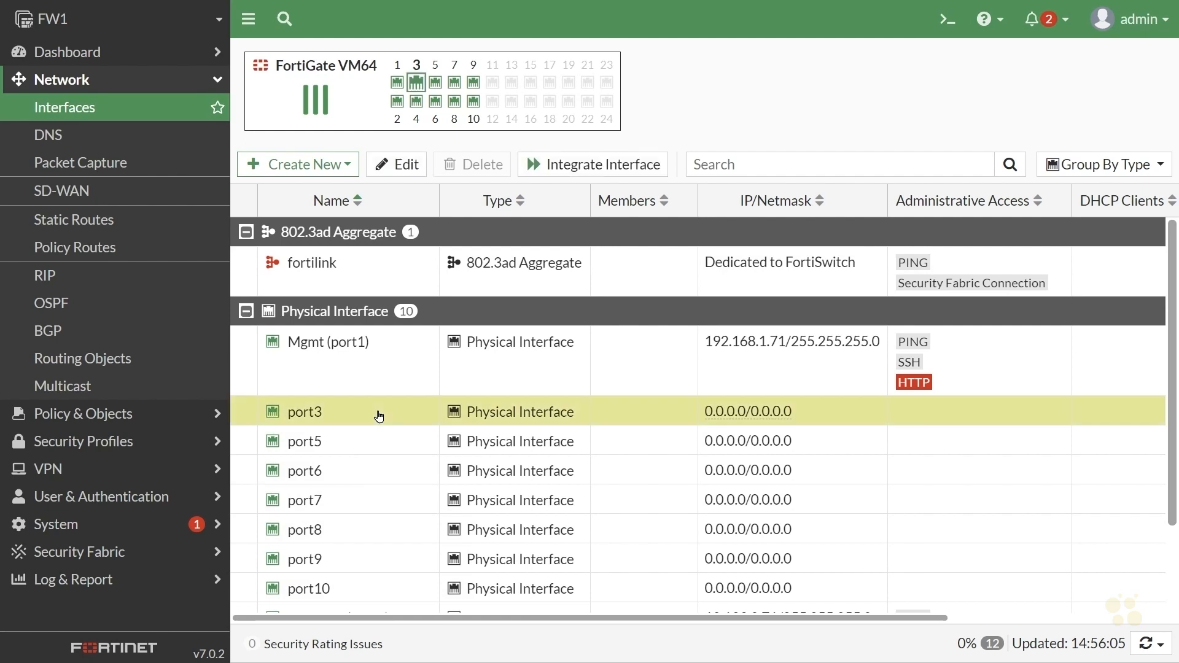
pyautogui.click(410, 166)
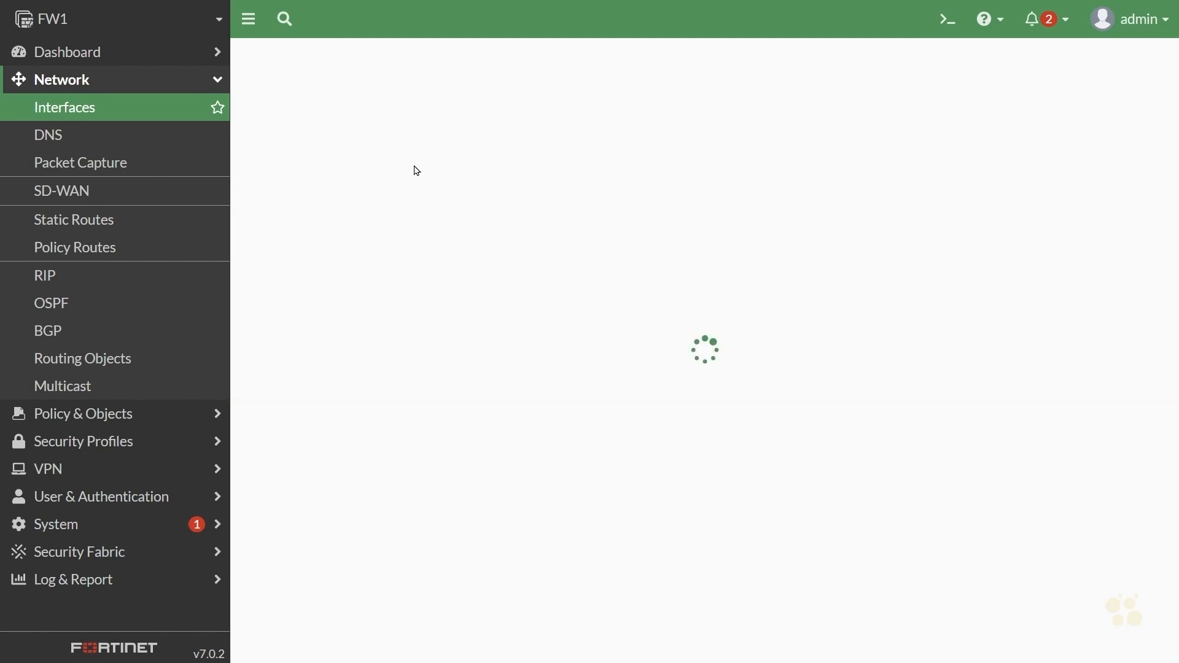
pyautogui.write('DMZ')
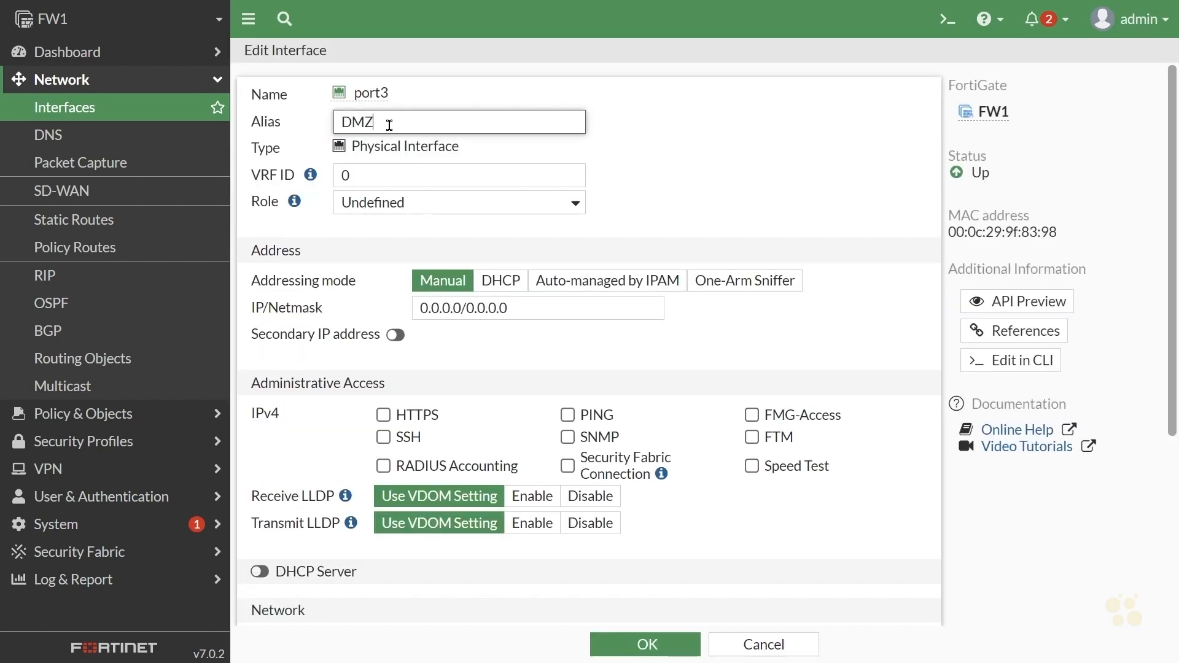
pyautogui.click(532, 309)
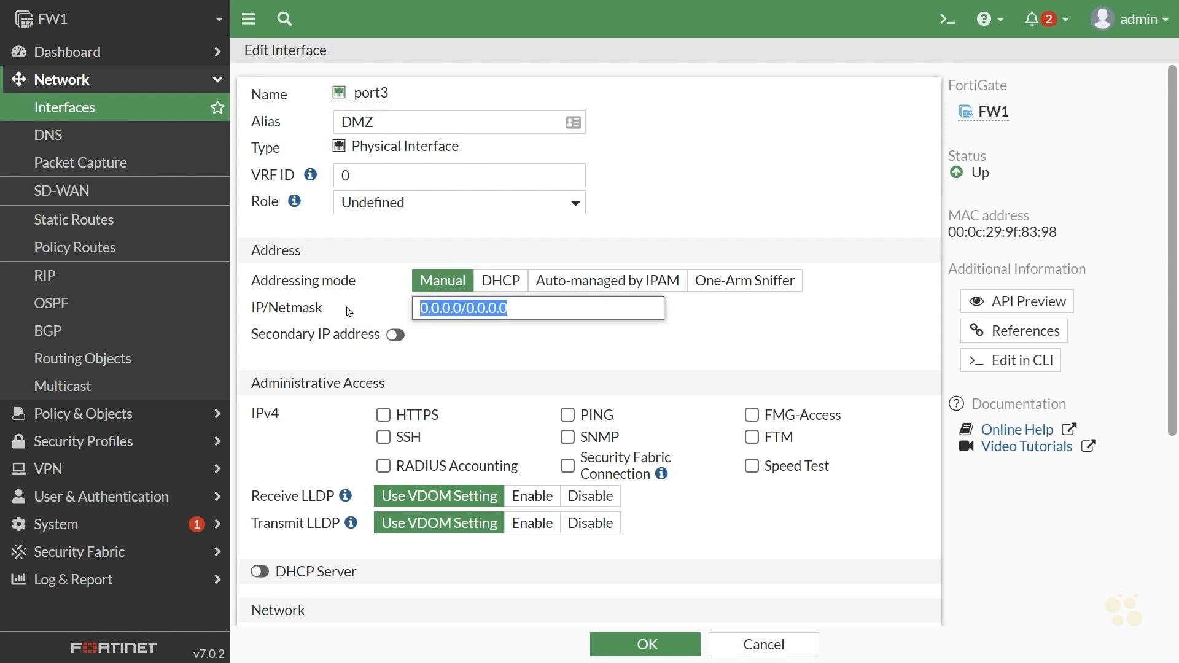
pyautogui.write('172')
pyautogui.write('.1')
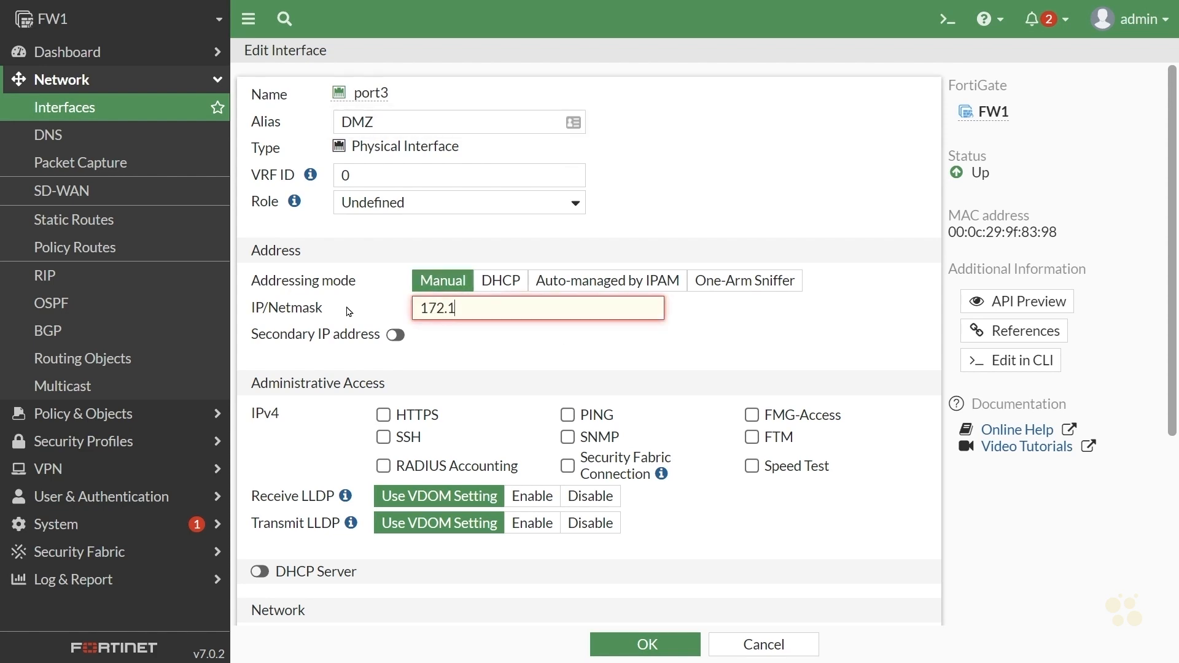
pyautogui.write('6.1.71/24')
pyautogui.click(648, 644)
# Step: Review the addresses and administrative access of the DMZ, Mgmt, To_Inside and To_ISP interfaces in the interface list
pyautogui.scroll(-1, 670, 525)
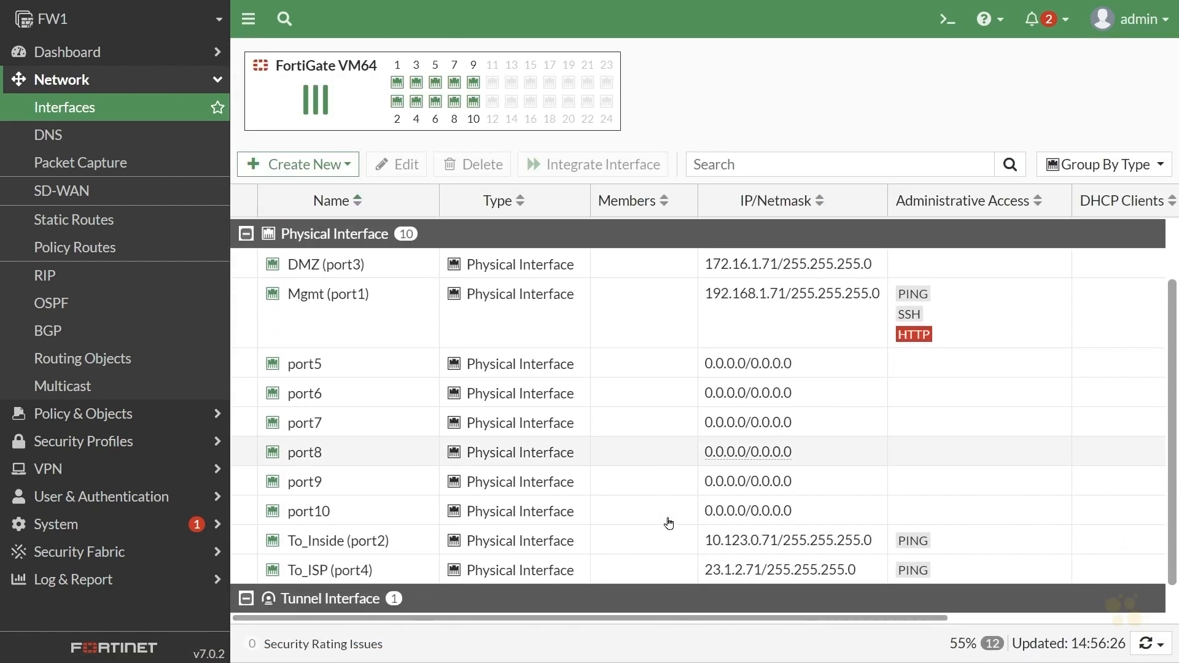
pyautogui.click(415, 307)
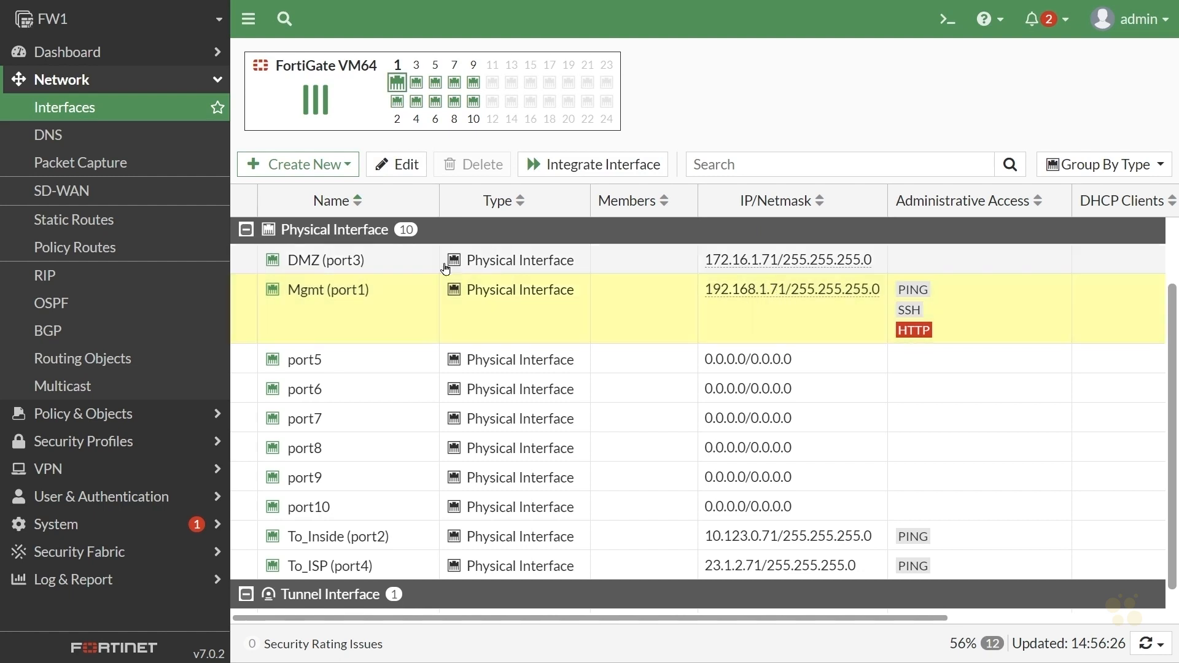
pyautogui.click(390, 266)
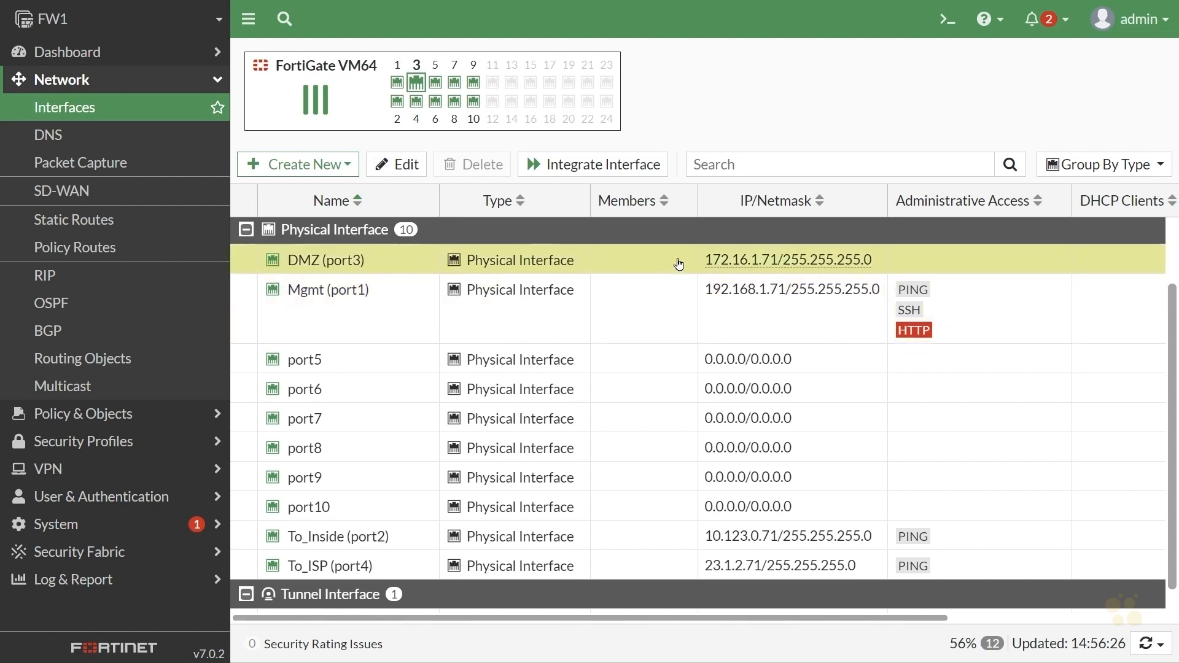
pyautogui.scroll(-1, 669, 282)
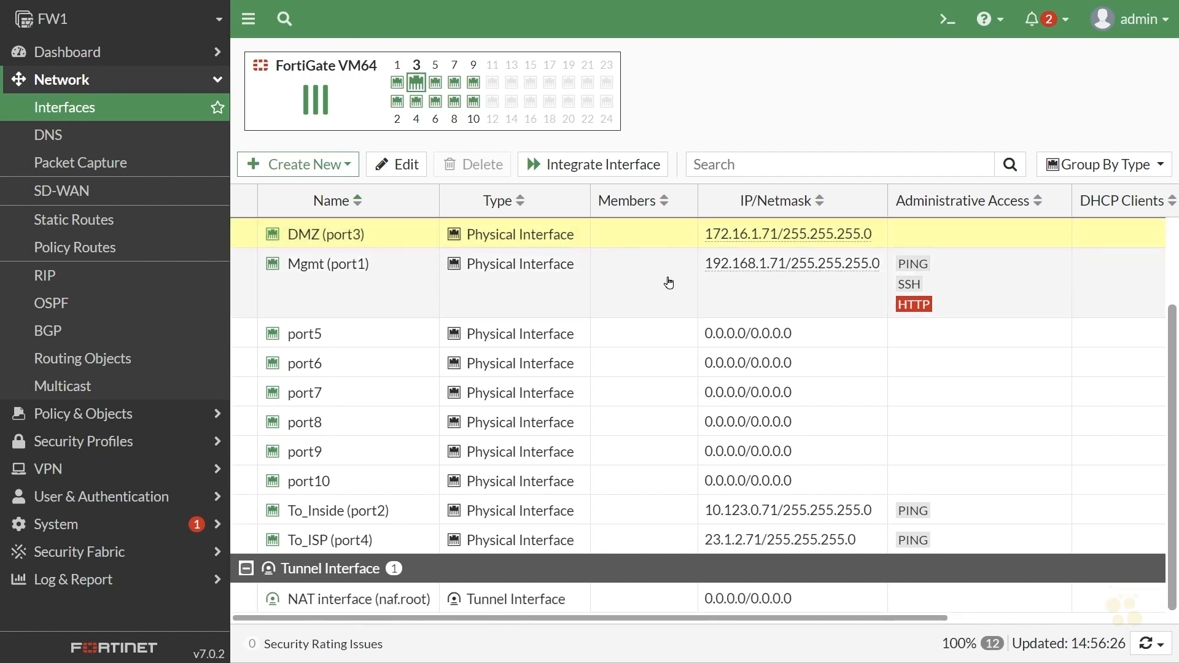
pyautogui.click(611, 519)
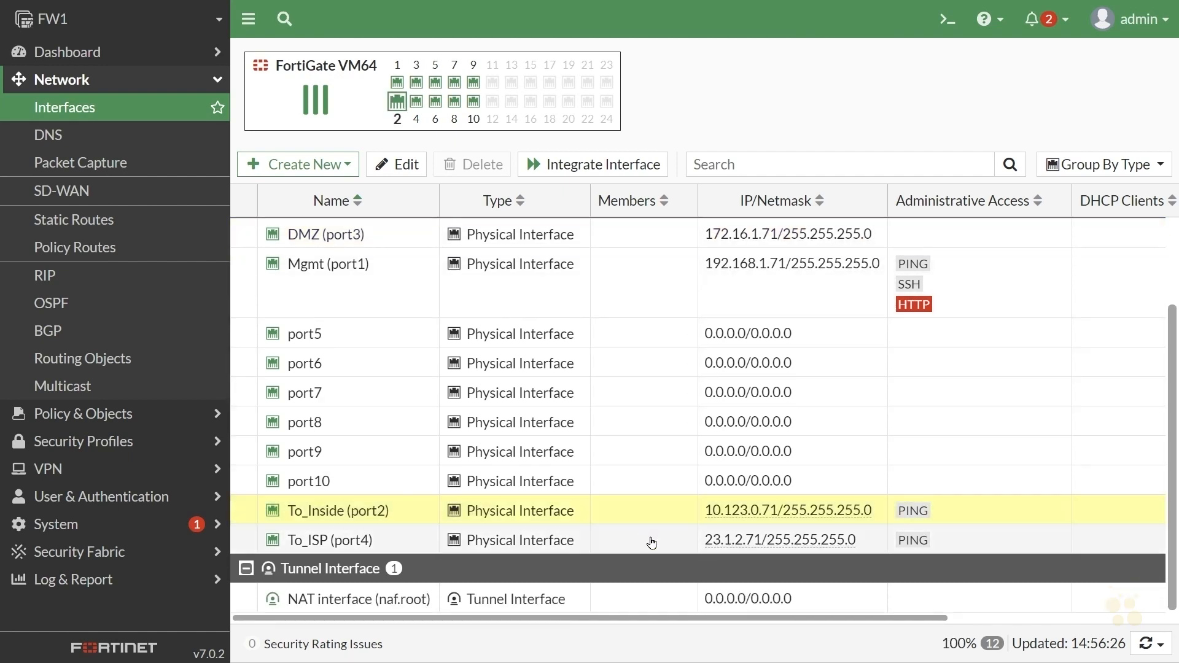
pyautogui.click(652, 543)
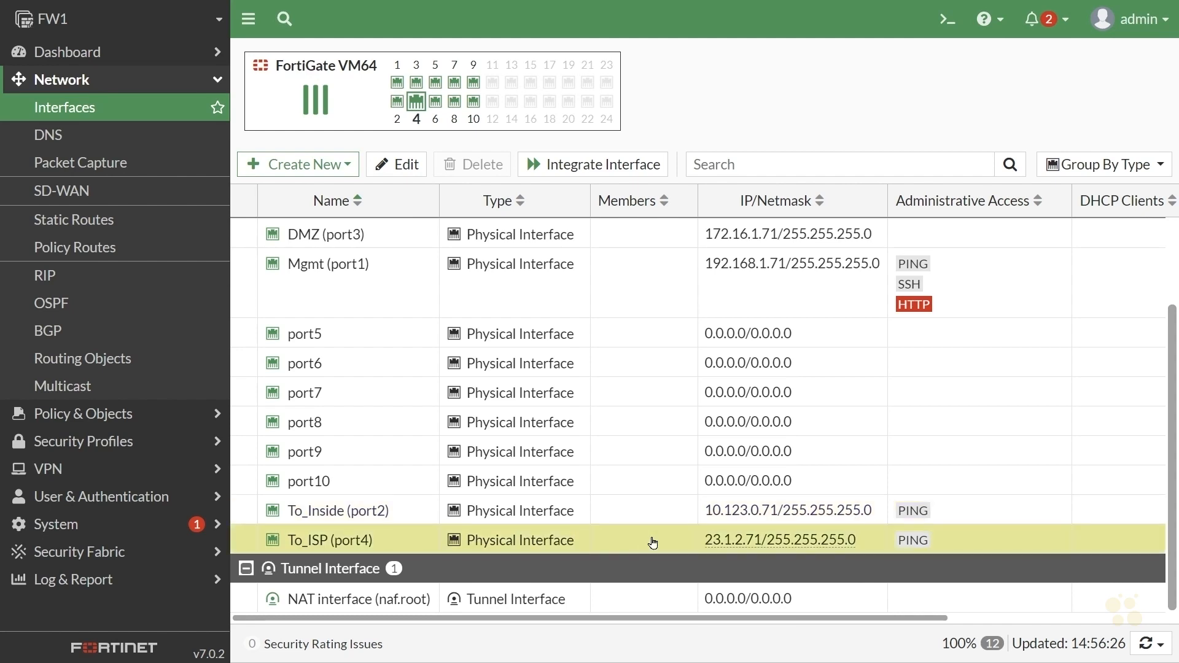
# Step: Expand the Routing widget on the Network dashboard to examine the routes for the configured interfaces
pyautogui.click(85, 57)
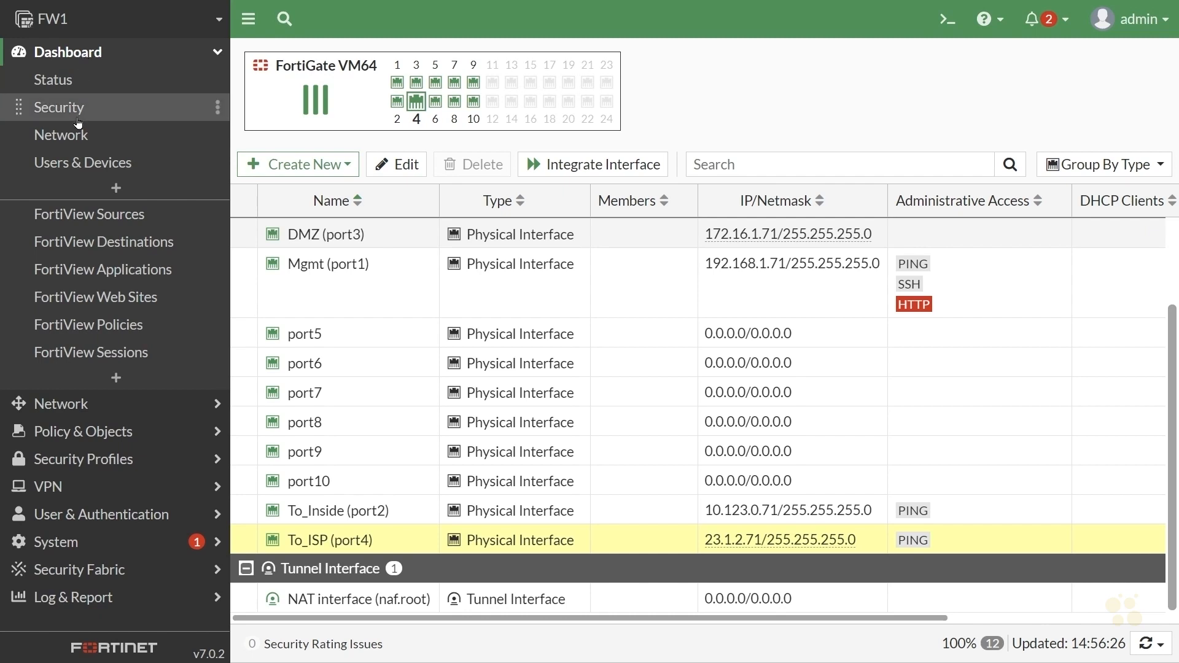
pyautogui.click(72, 137)
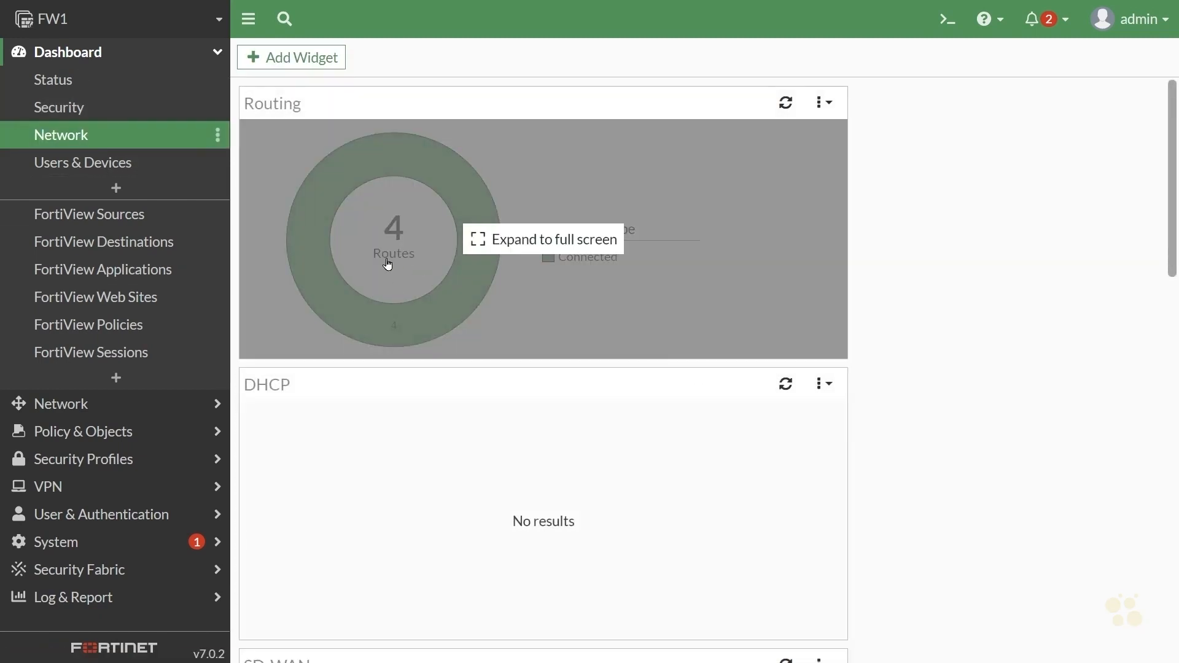
pyautogui.click(424, 255)
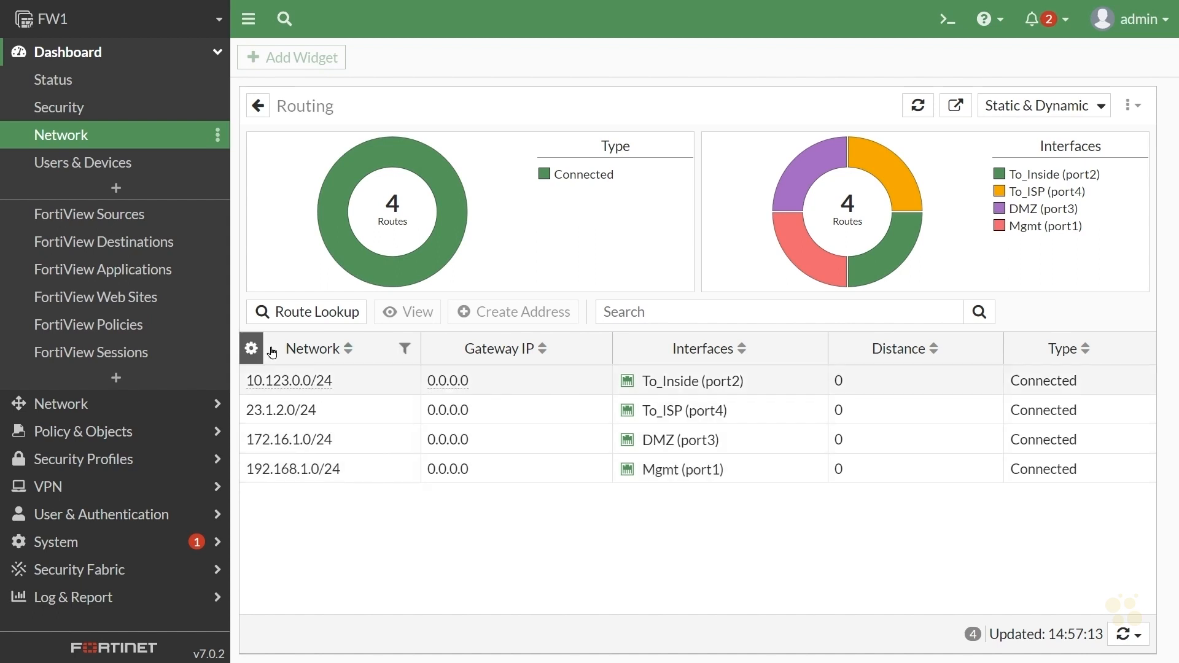
# Step: Reopen the DMZ (port3) interface settings, inspect its configuration in the CLI console and close the console
pyautogui.click(97, 404)
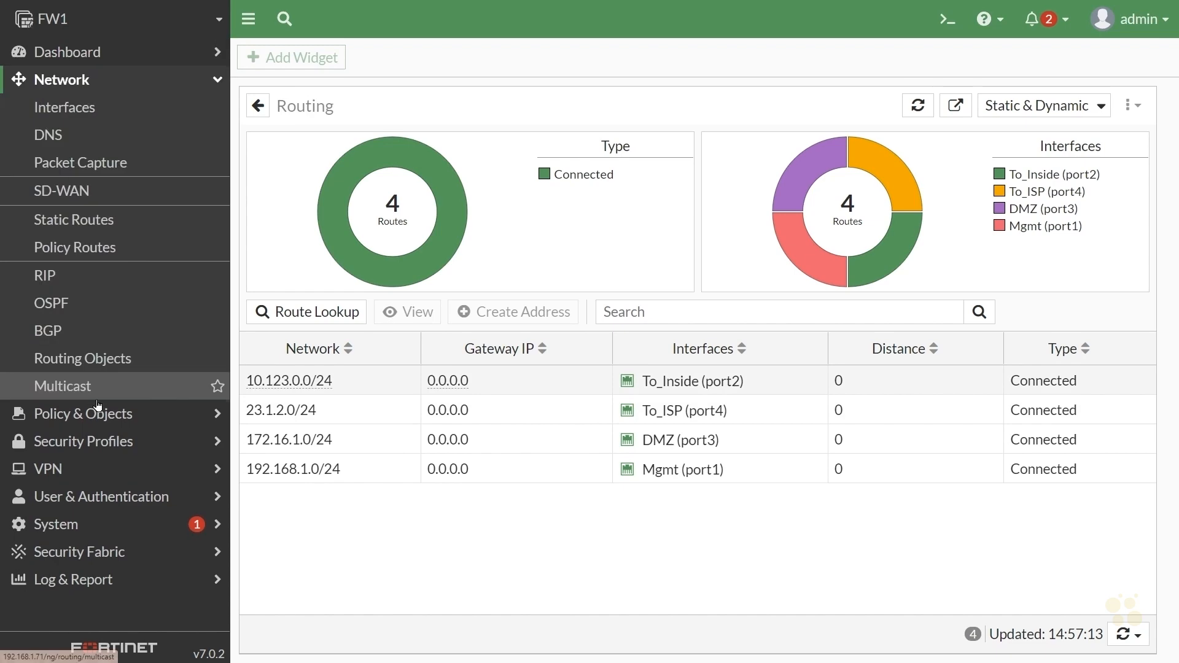
pyautogui.click(73, 108)
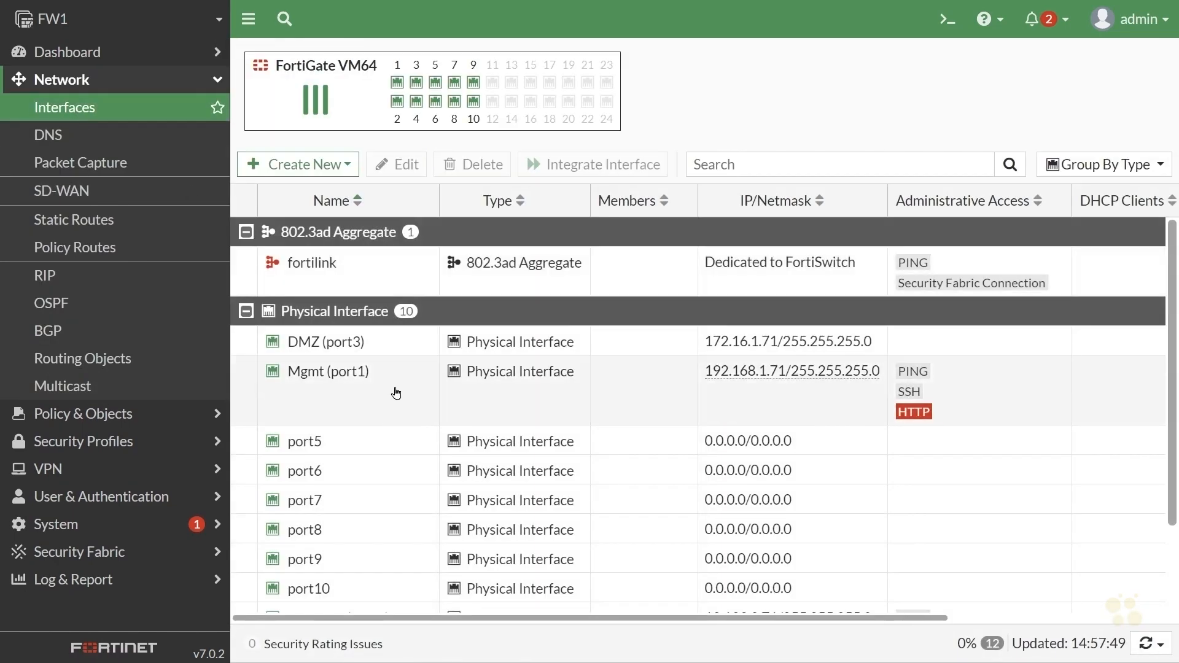
pyautogui.doubleClick(408, 341)
pyautogui.click(1026, 361)
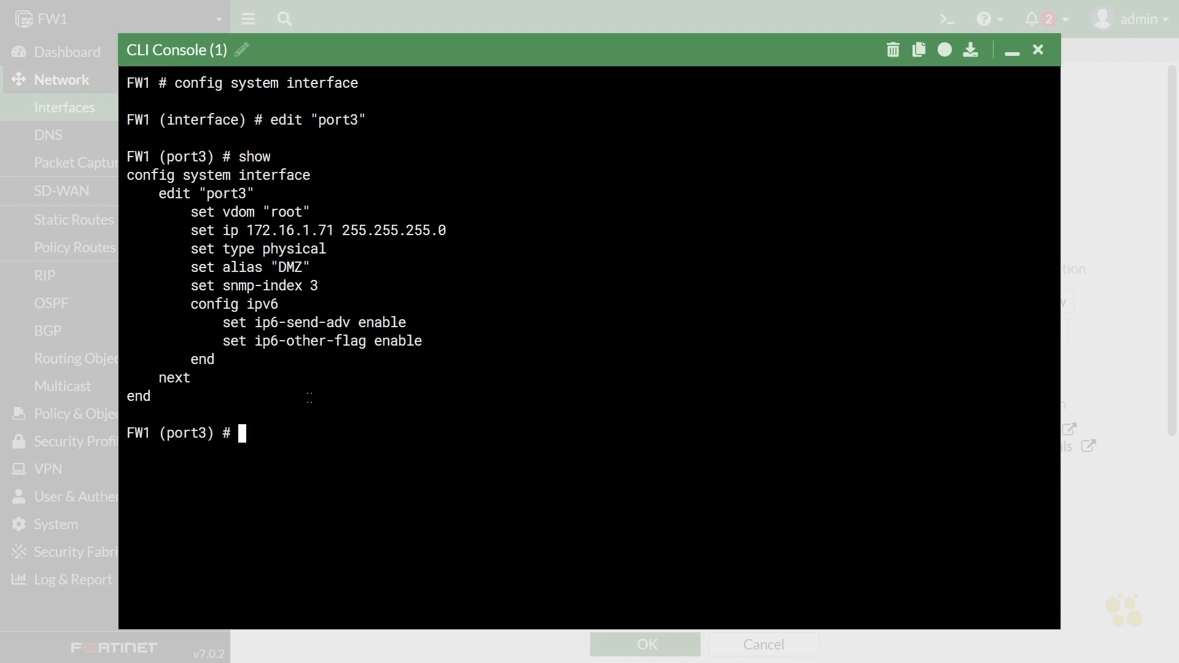
pyautogui.click(1038, 50)
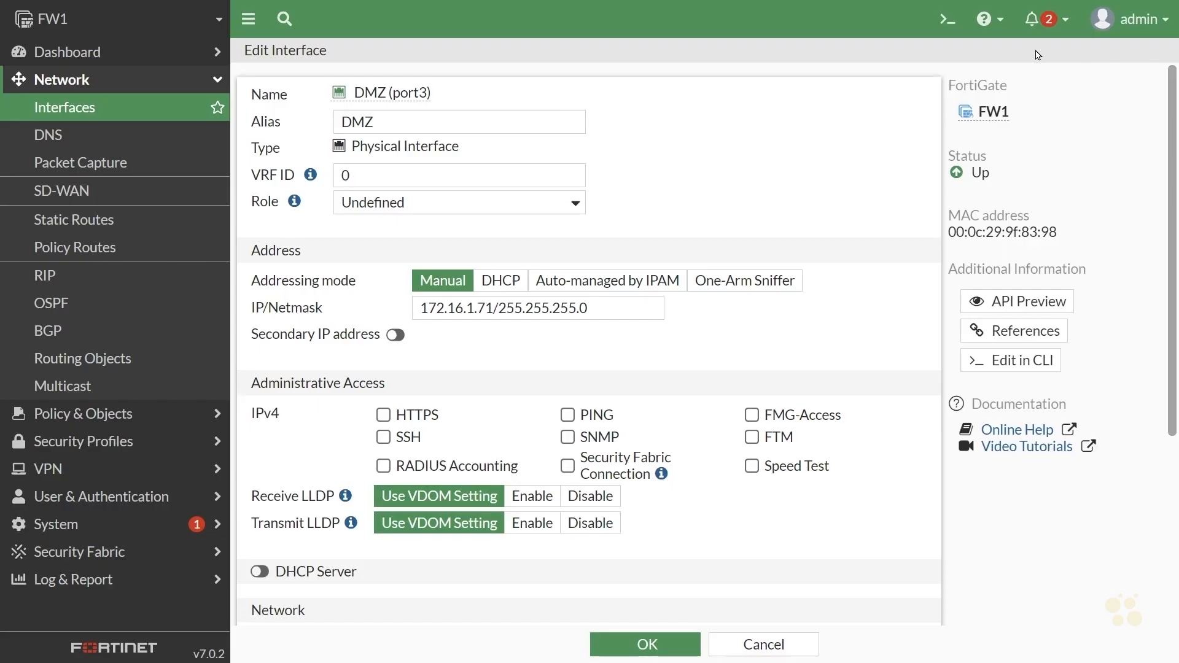